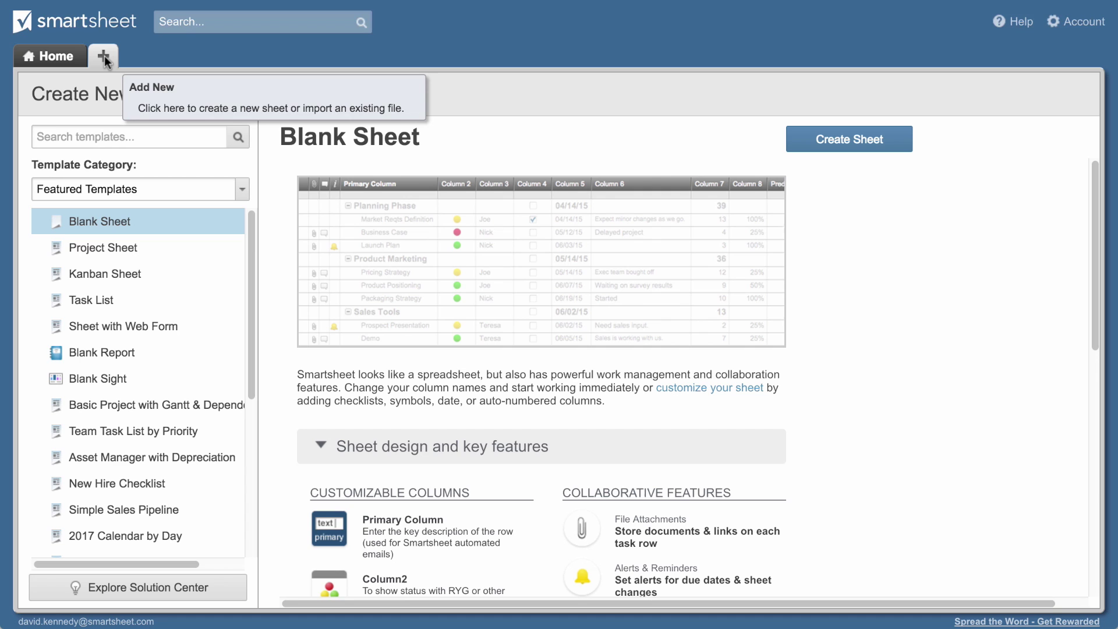
Look over the import options and template categories, then dismiss them without choosing one
click(277, 96)
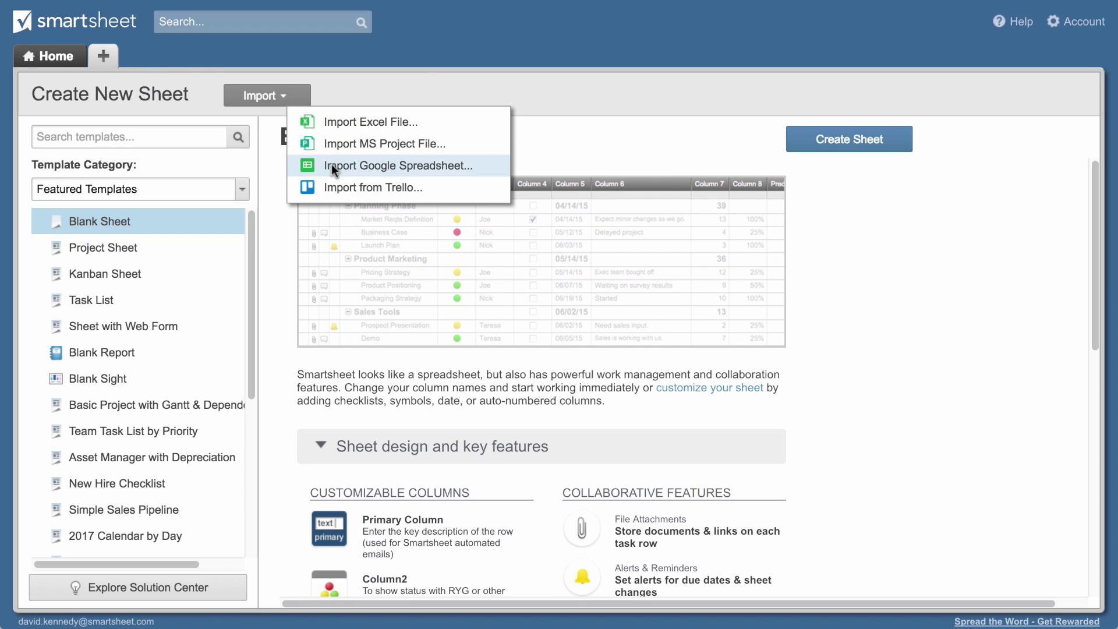
click(224, 192)
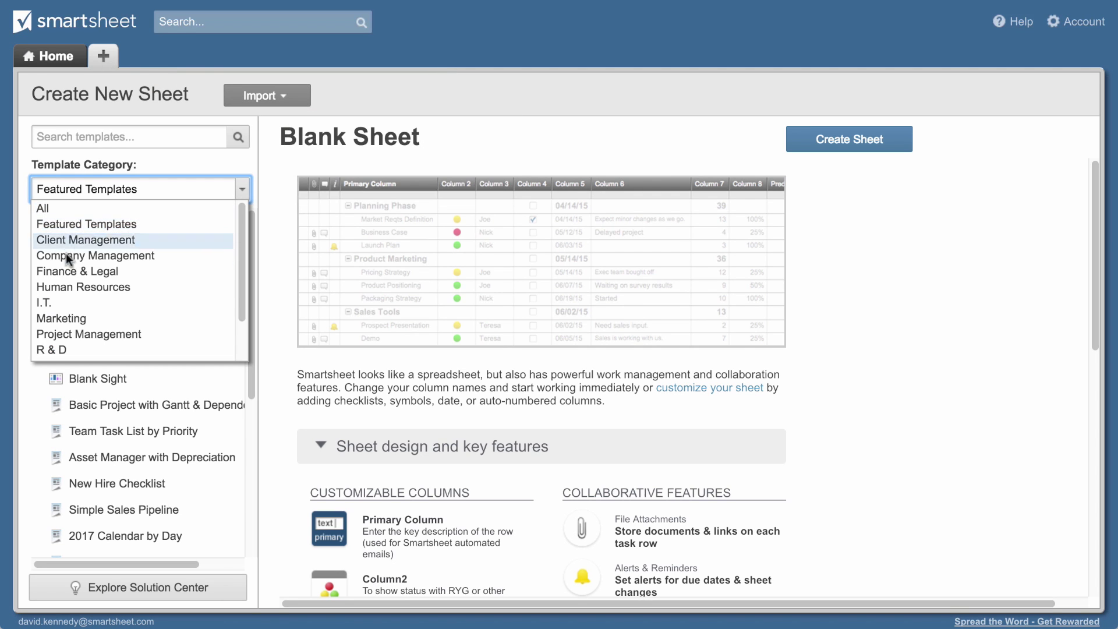
click(653, 150)
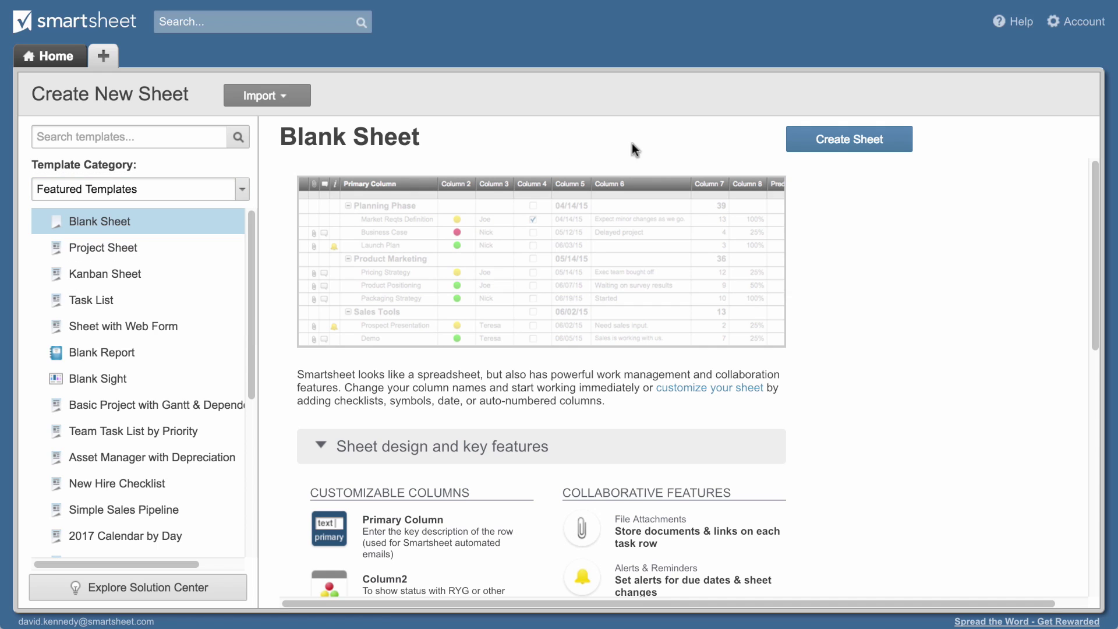
Create a new blank sheet named 'Launch Plan'
click(857, 144)
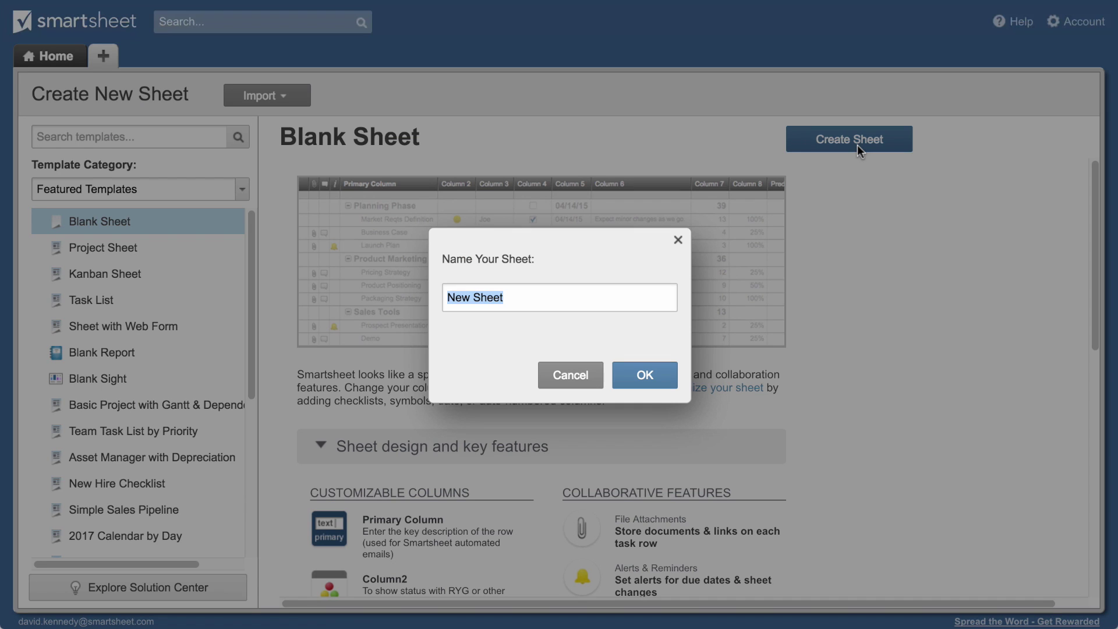
text(Launch Plan)
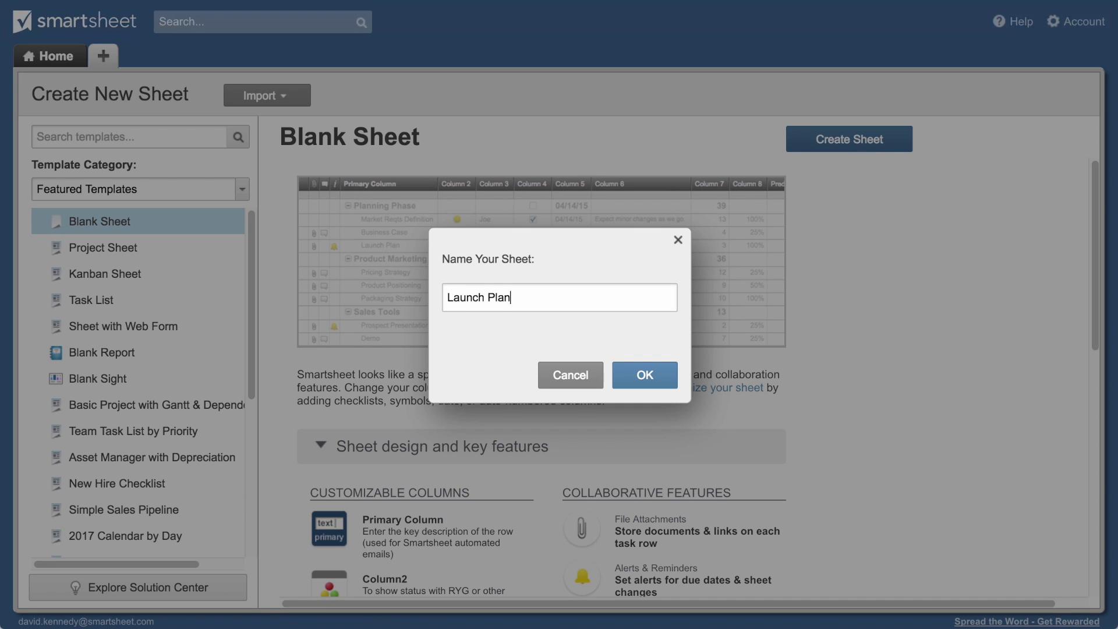
key(Return)
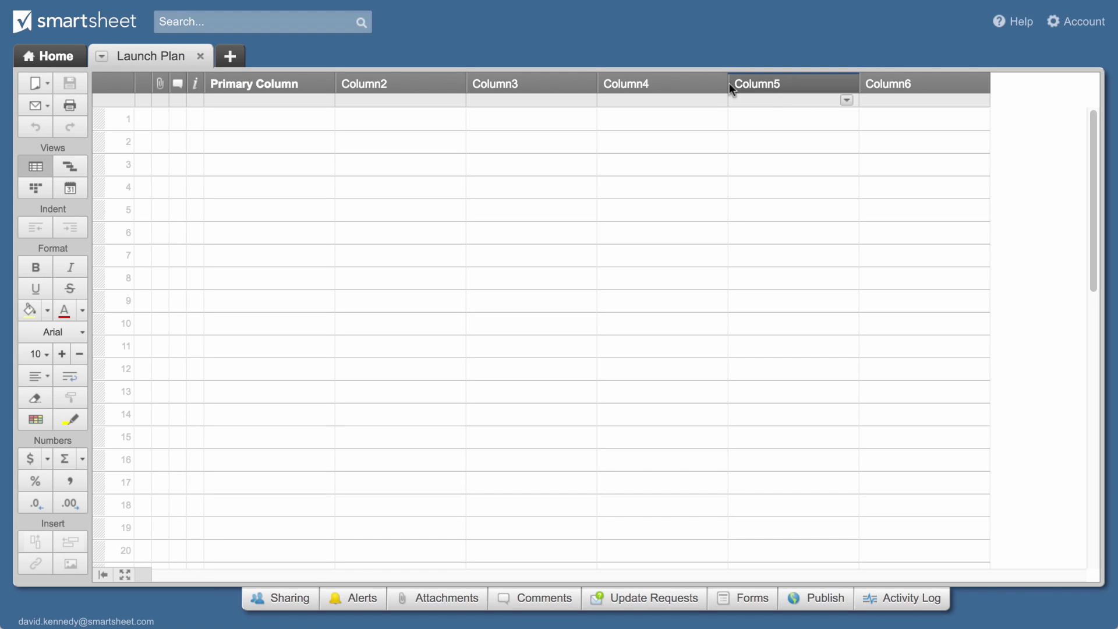
Rename the primary column to 'Task Name' and start entering the first task, Business Case
click(291, 88)
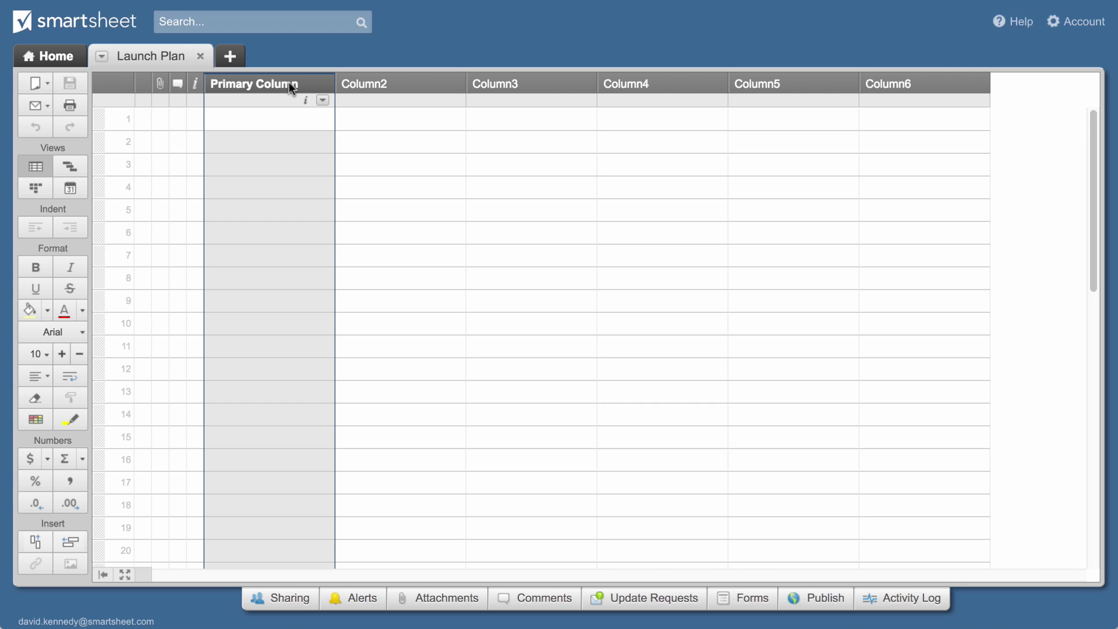
double_click(289, 85)
text(Task Name)
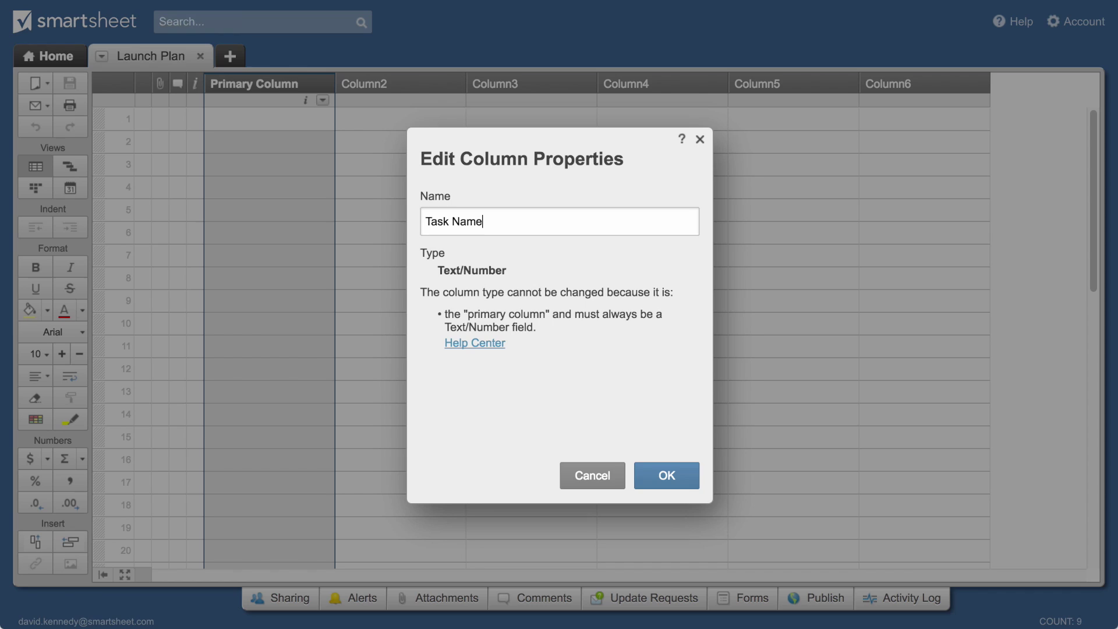
key(Return)
text(Business Case)
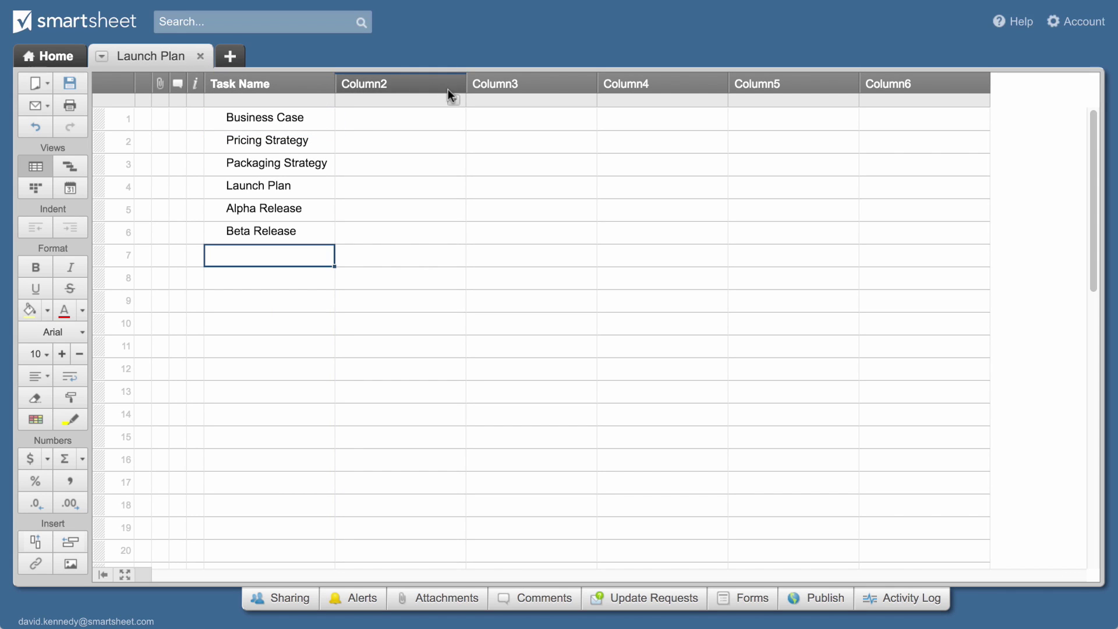
Make Column2 an 'Assigned To' Contact List column and assign a contact to Business Case
click(453, 99)
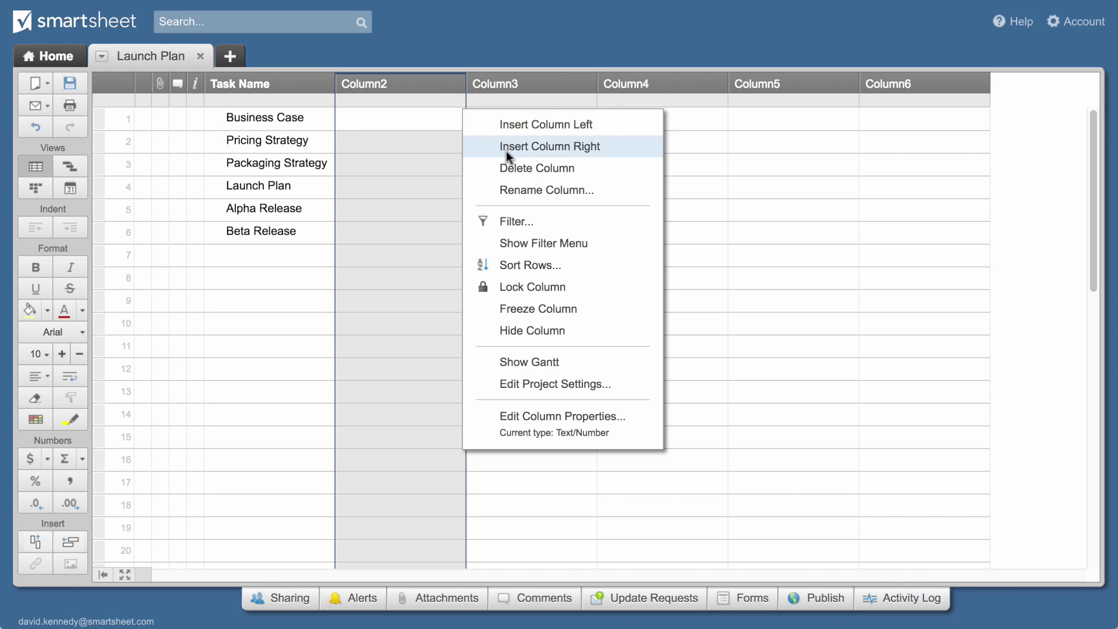
click(544, 191)
text(Assigned )
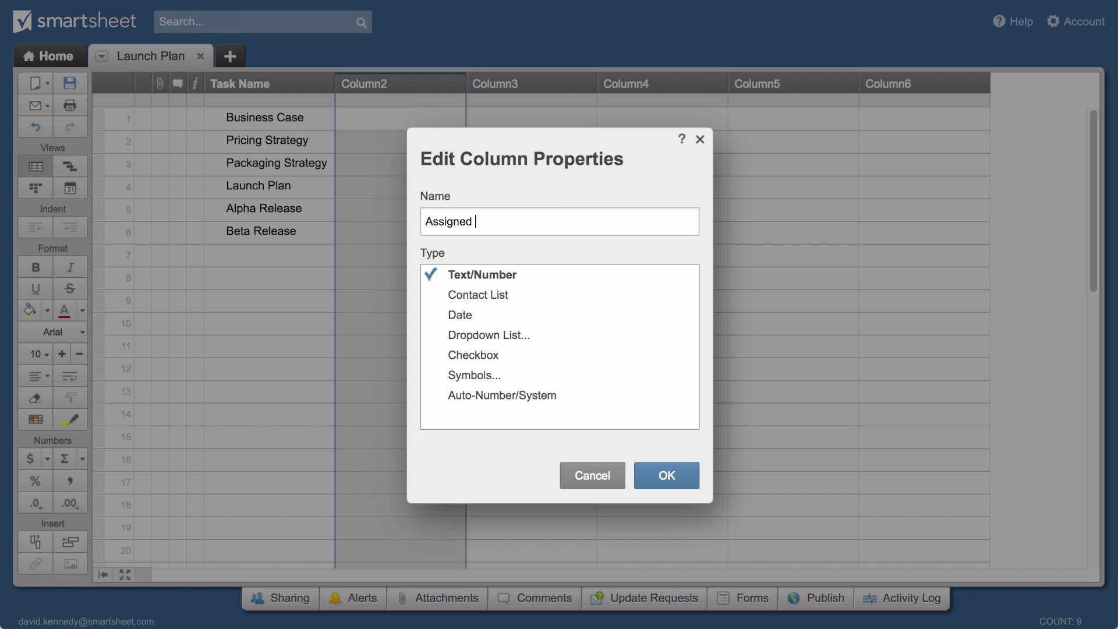
text(To)
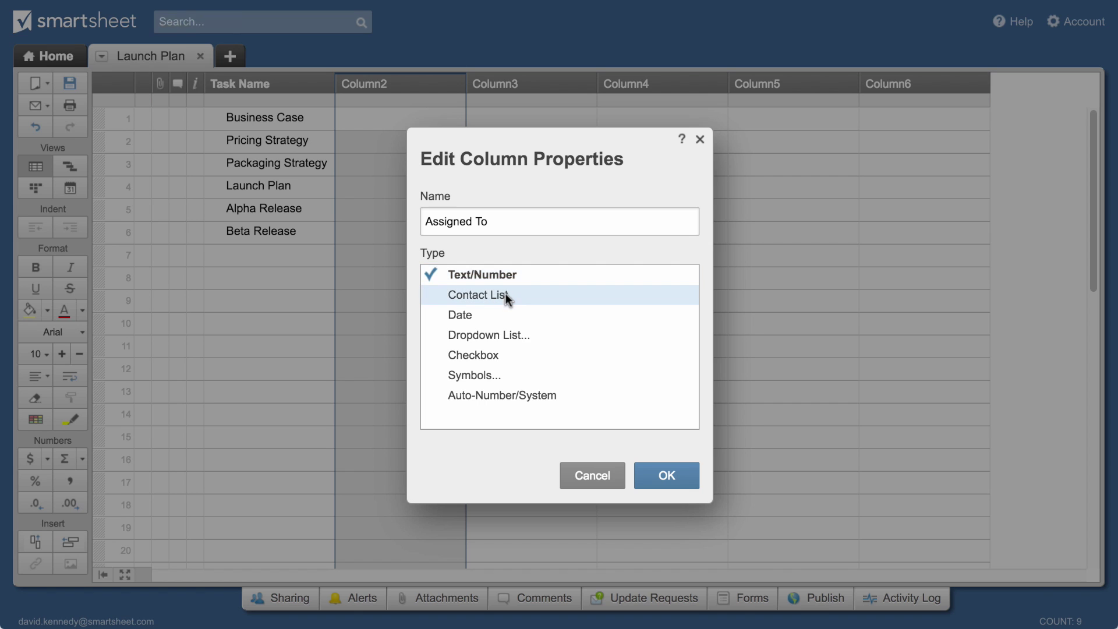
click(505, 294)
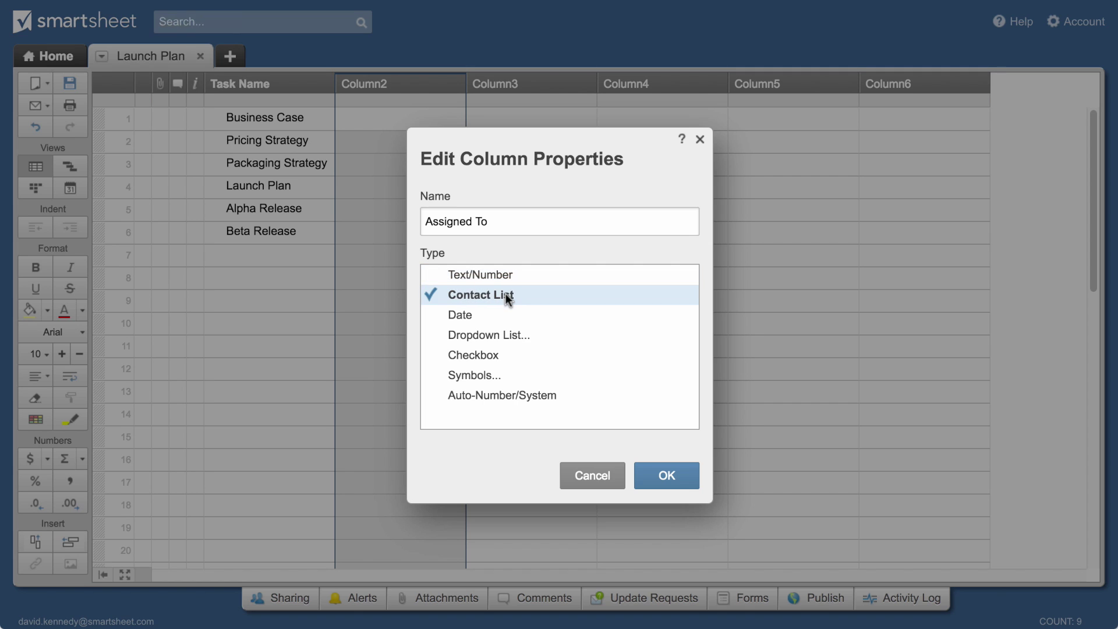
click(660, 473)
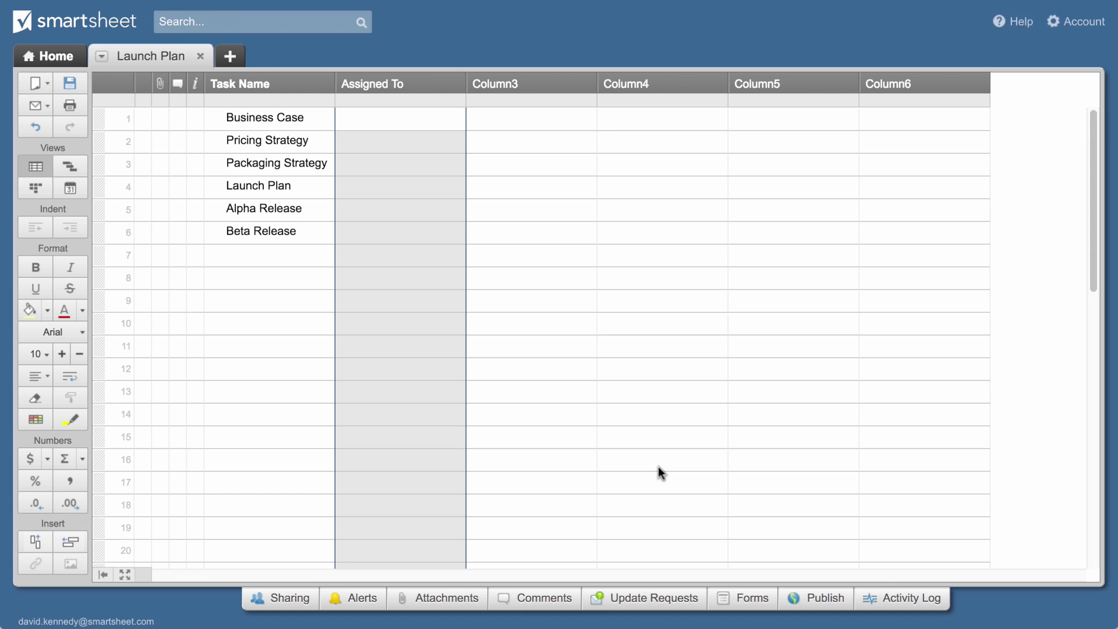
text(shari w)
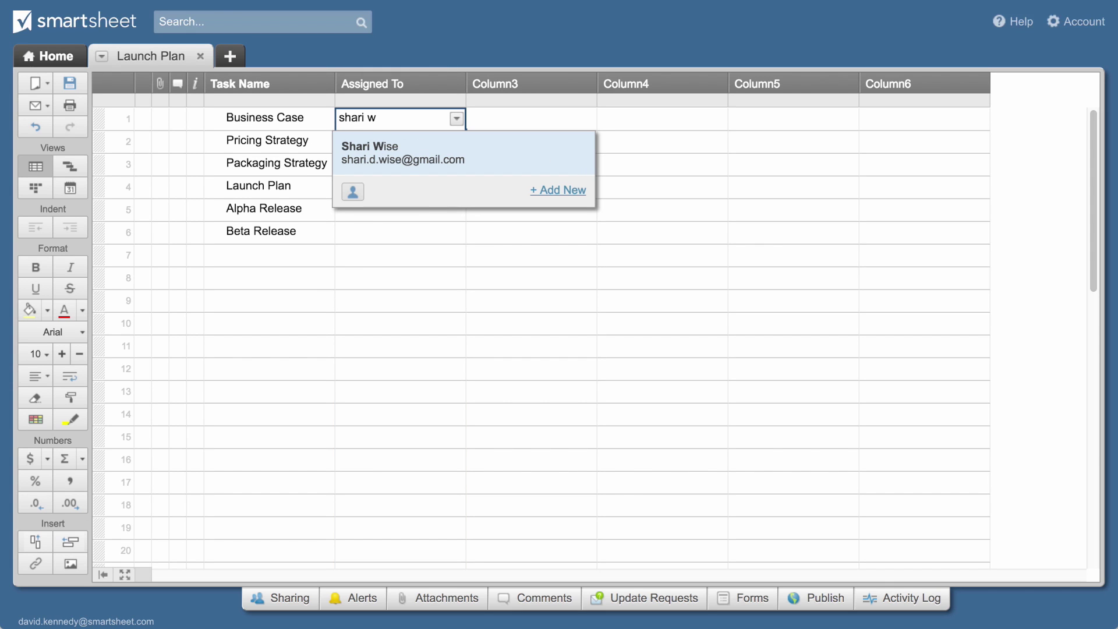
key(Return)
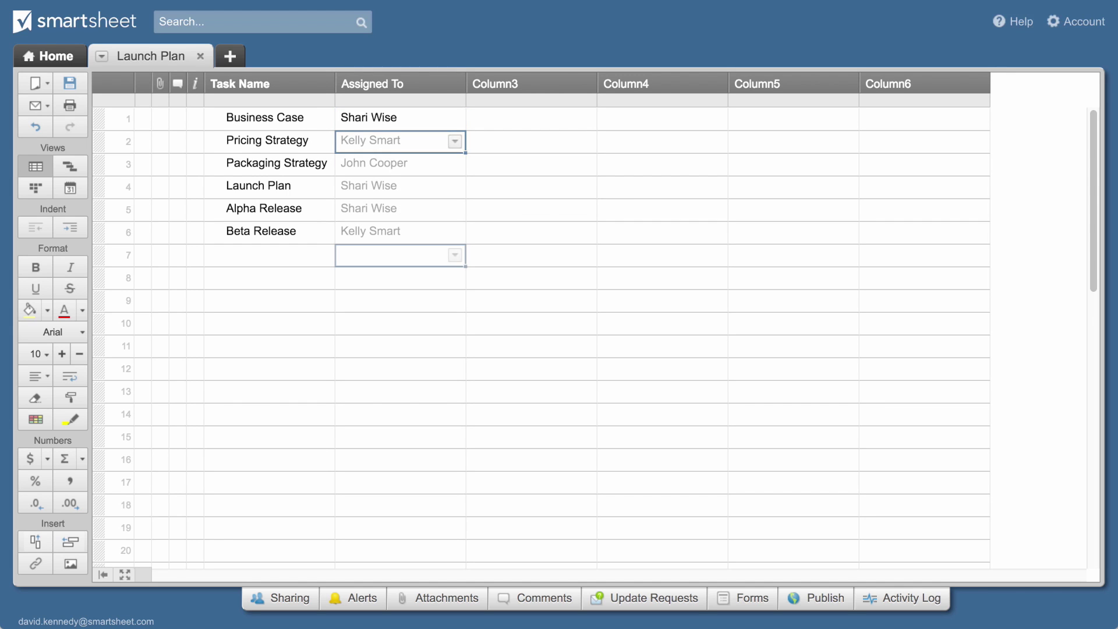
Rename Column3 to 'Due Date' and give it the Date column type
double_click(541, 87)
text(Due Date)
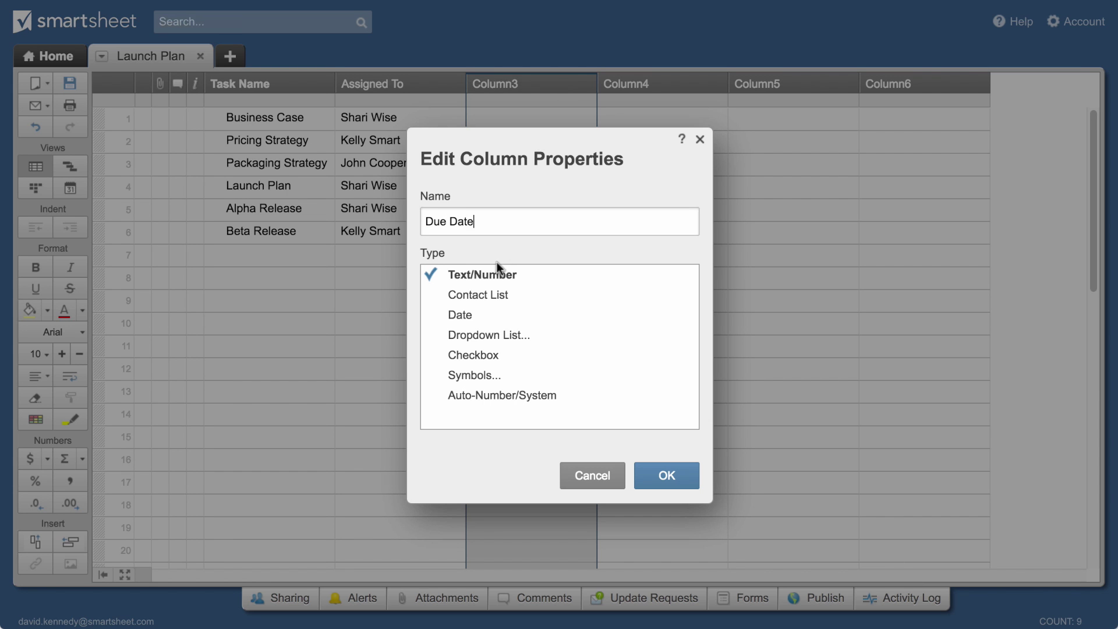
click(474, 313)
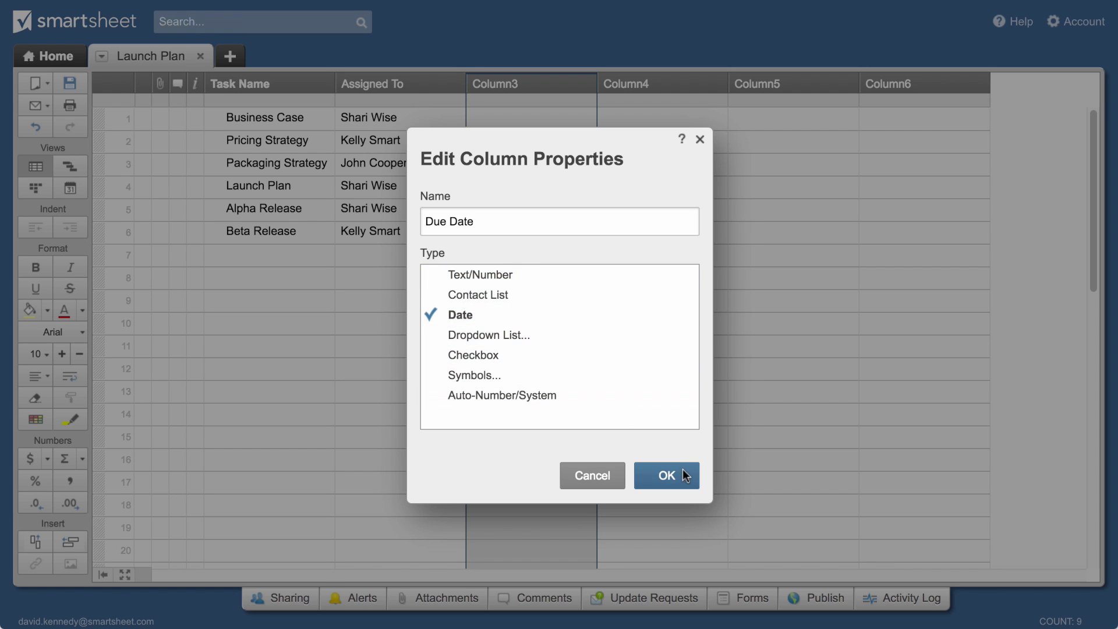
click(666, 476)
Pick due dates from the calendar: 12/27/16 for Business Case, 12/29/16 for Pricing Strategy
click(554, 117)
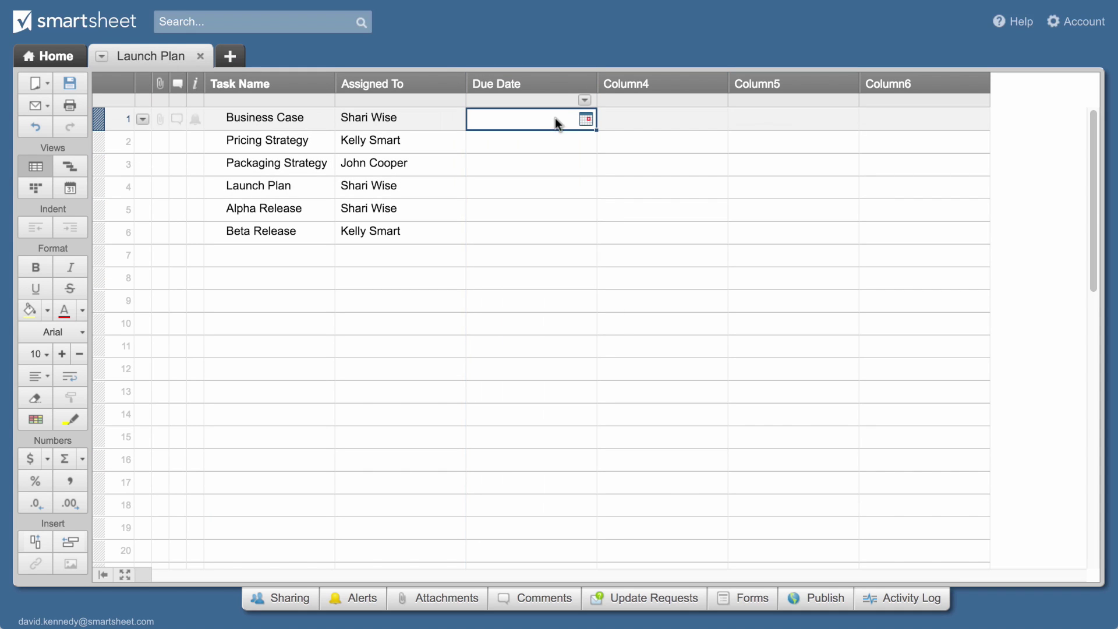
click(585, 120)
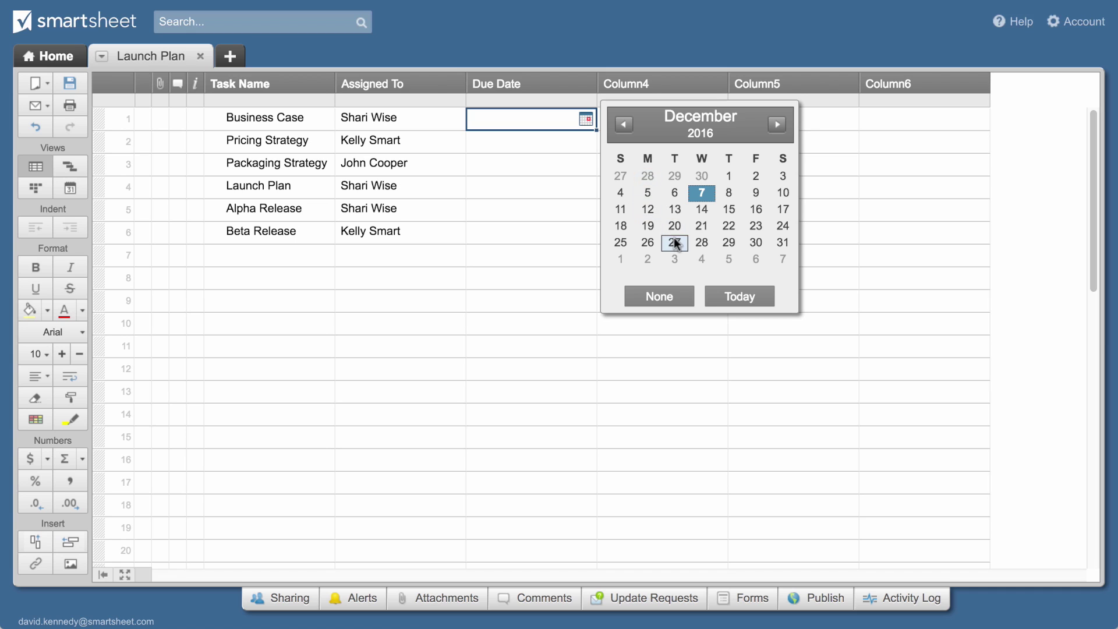
click(674, 242)
click(583, 142)
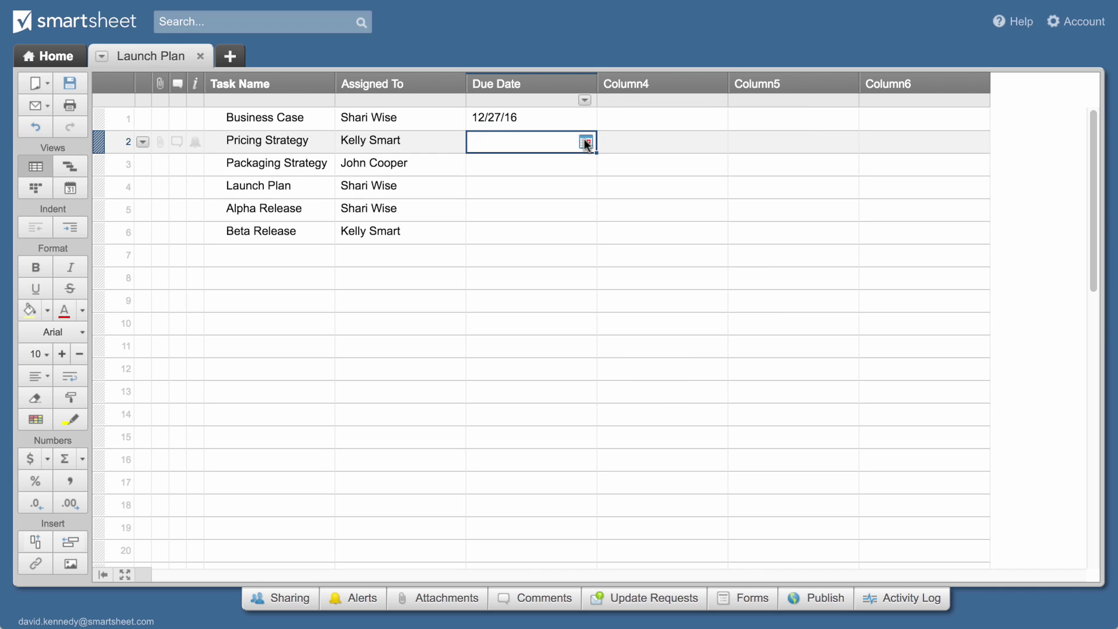
click(585, 142)
click(729, 273)
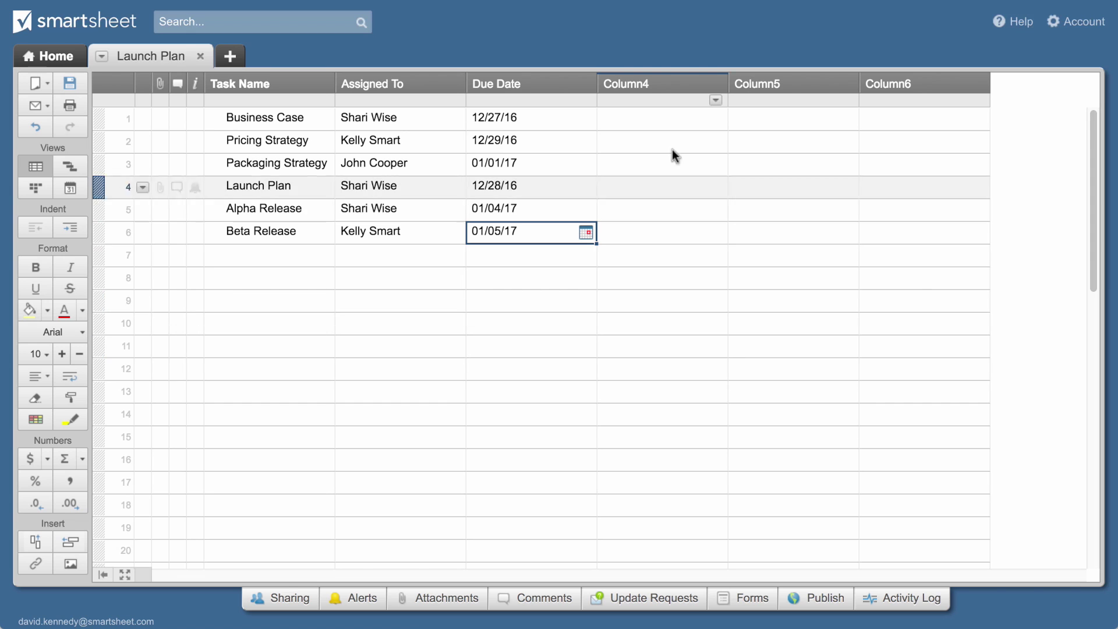
Make Column4 a 'Stage' dropdown with Not Started, In Progress, In Review and Completed
double_click(654, 82)
text(Stage)
click(508, 334)
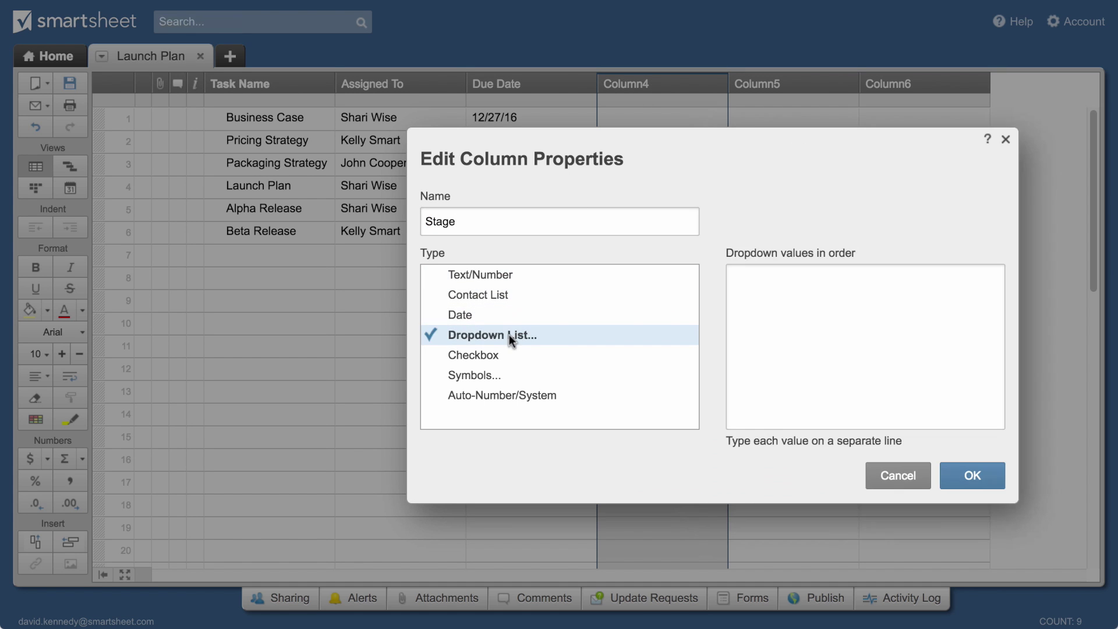
click(739, 279)
text(Not Started)
key(Return)
text(In Progress)
key(Return)
text(In Review)
key(Return)
text(Completed)
click(966, 476)
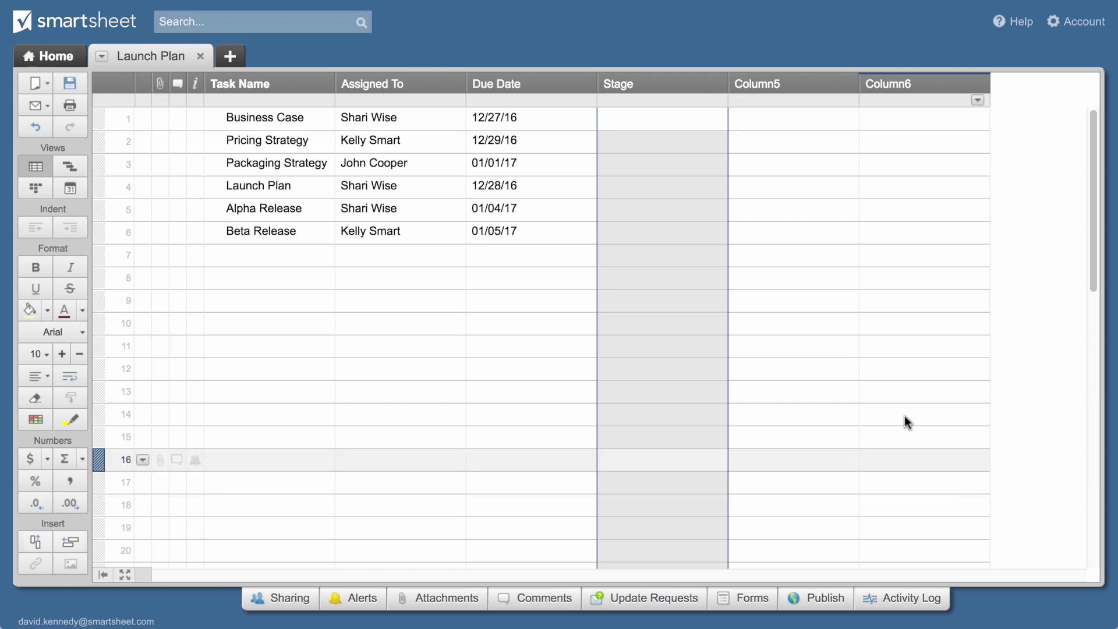
Set row 1's stage to Completed
click(708, 119)
click(712, 119)
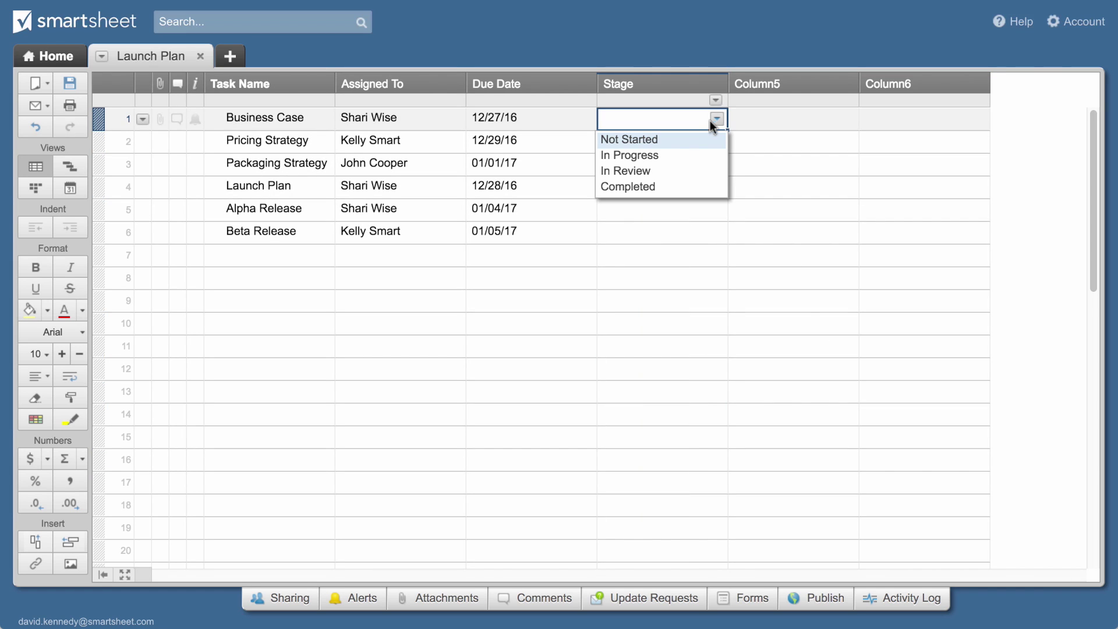
click(652, 188)
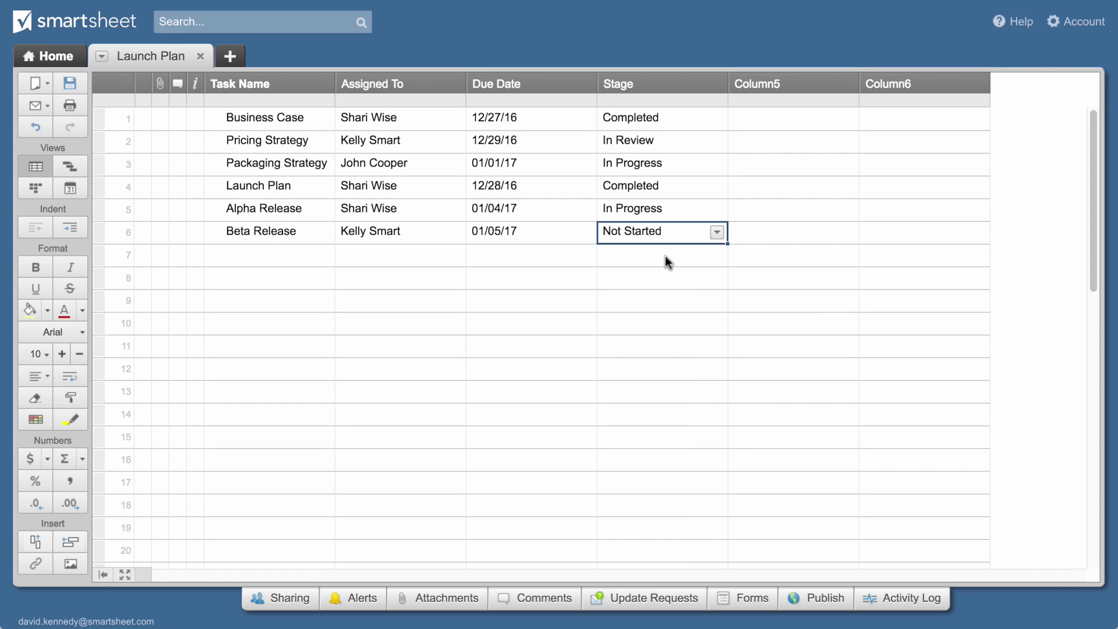
Make Column5 a 'Status' column of red/yellow/green symbols and give row 1 a green status
double_click(745, 84)
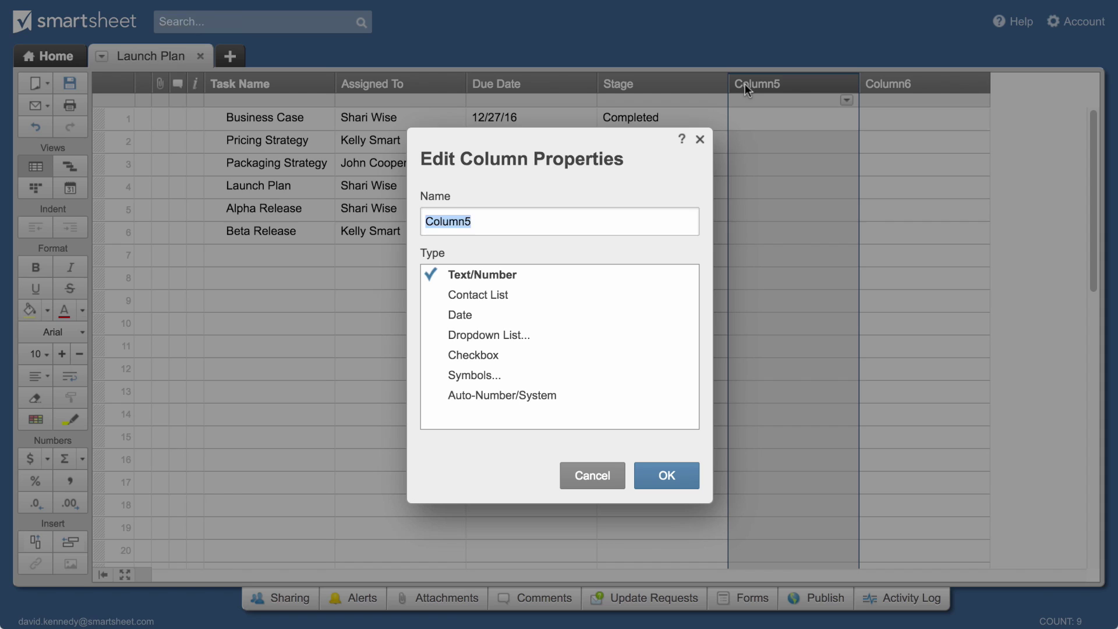
text(Status)
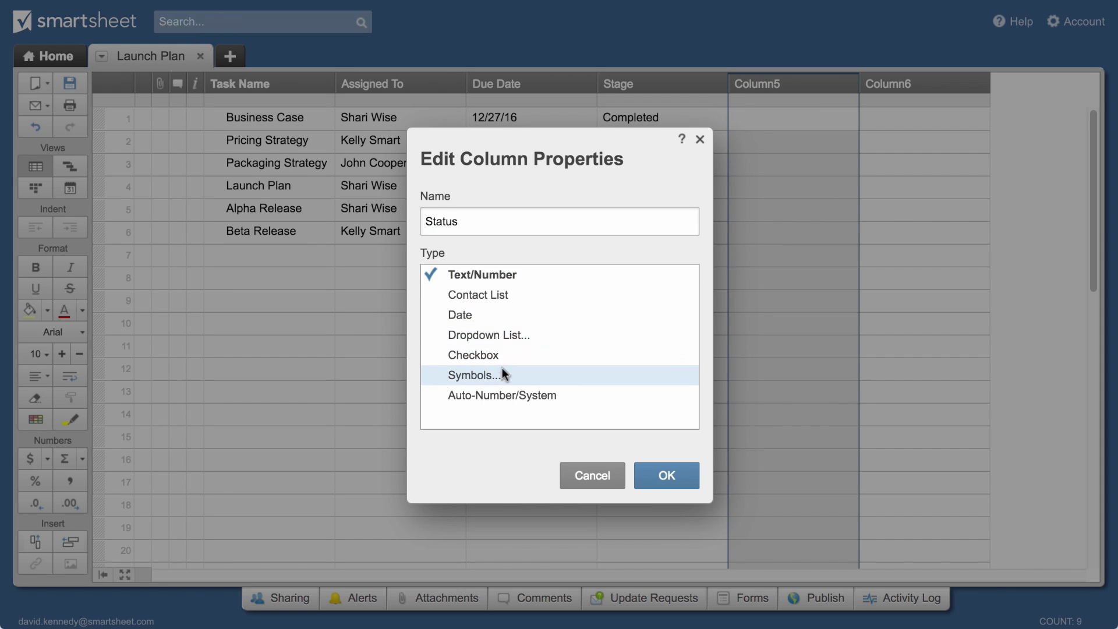
click(499, 376)
scroll(998, 322, down, 5)
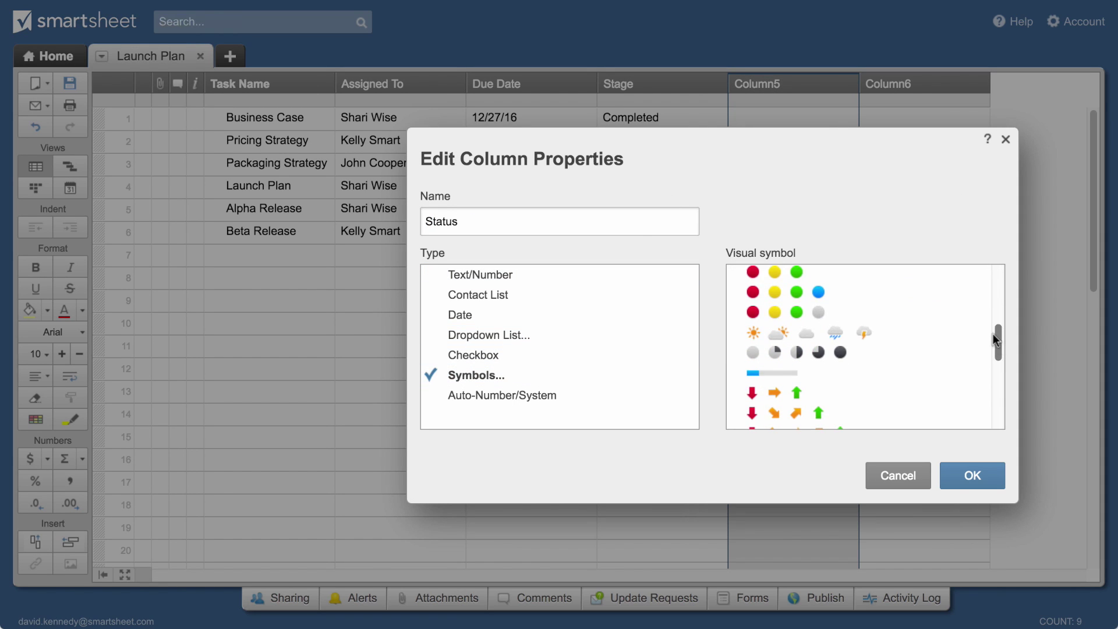
click(804, 272)
click(969, 474)
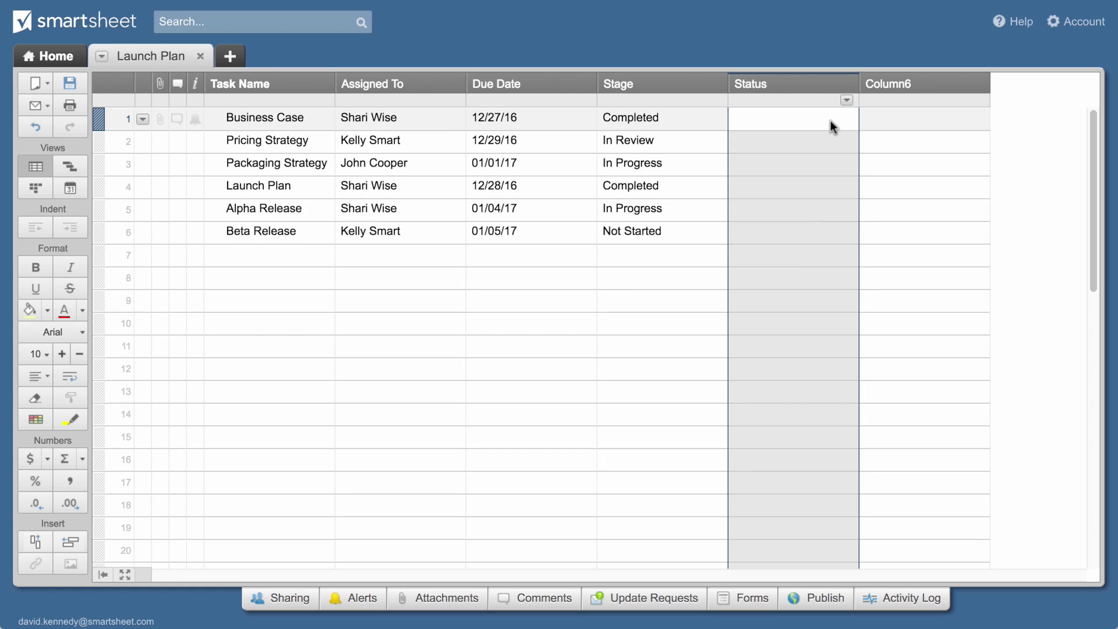
click(831, 121)
click(846, 117)
click(799, 165)
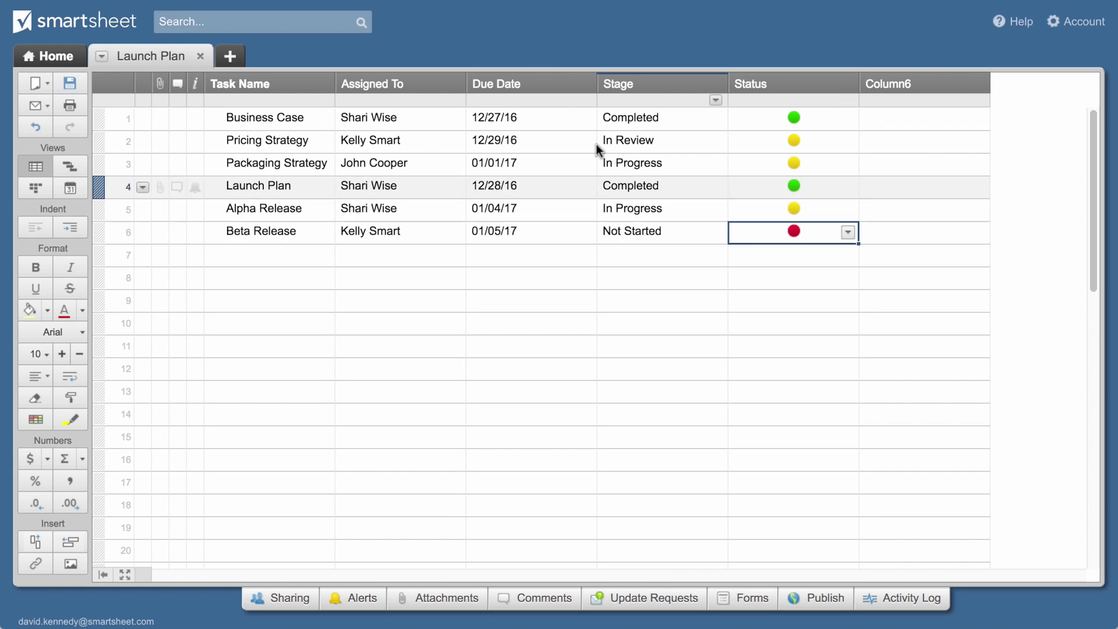
Move Due Date ahead of Assigned To and narrow the Due Date, Assigned To and Stage columns
drag(543, 82, 384, 84)
drag(465, 83, 401, 85)
drag(532, 83, 606, 78)
click(606, 78)
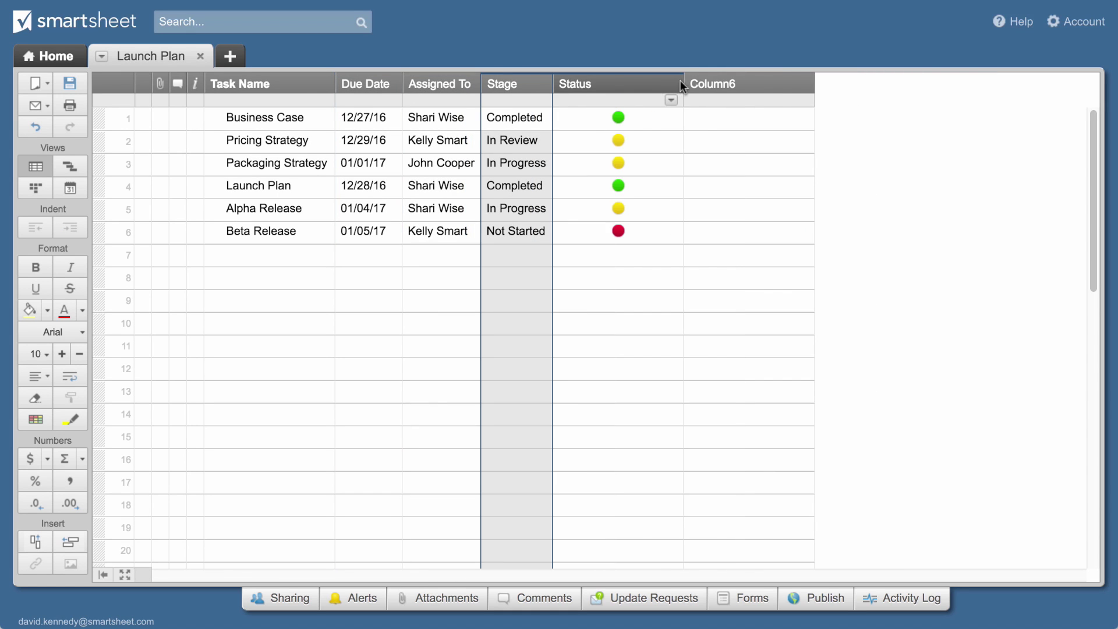
Autofit the Status column to its heading and delete the empty Column6
double_click(680, 82)
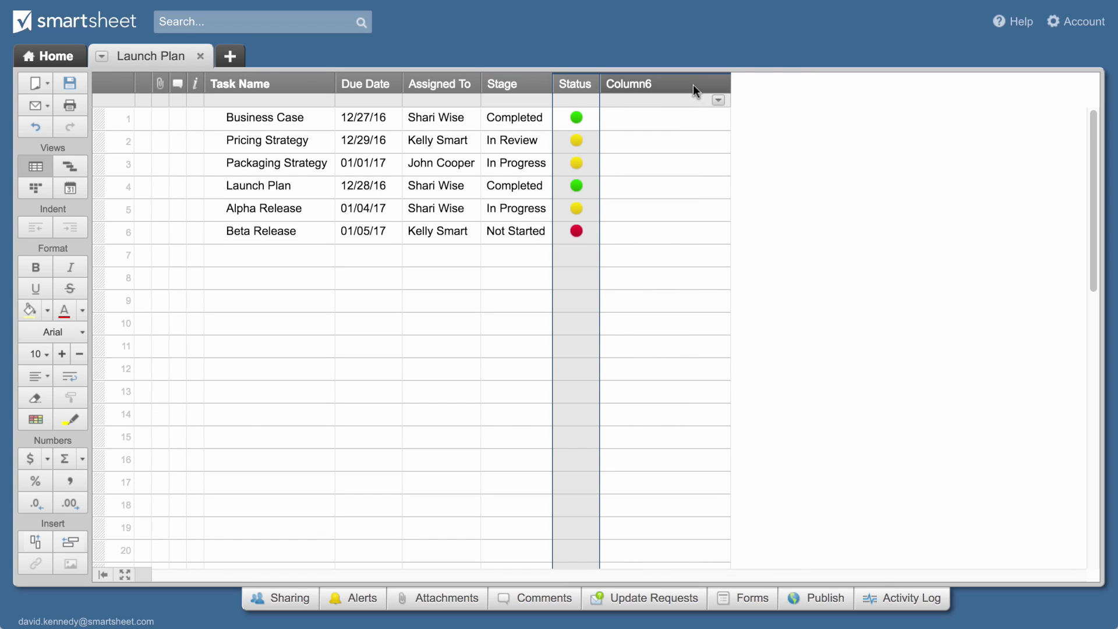
click(717, 100)
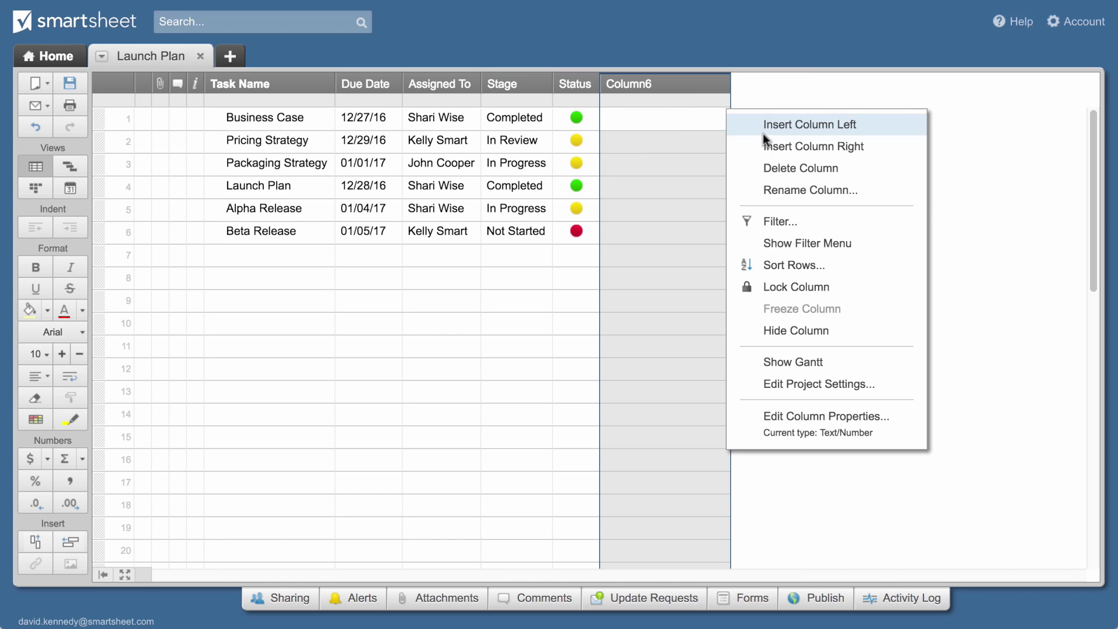
click(790, 175)
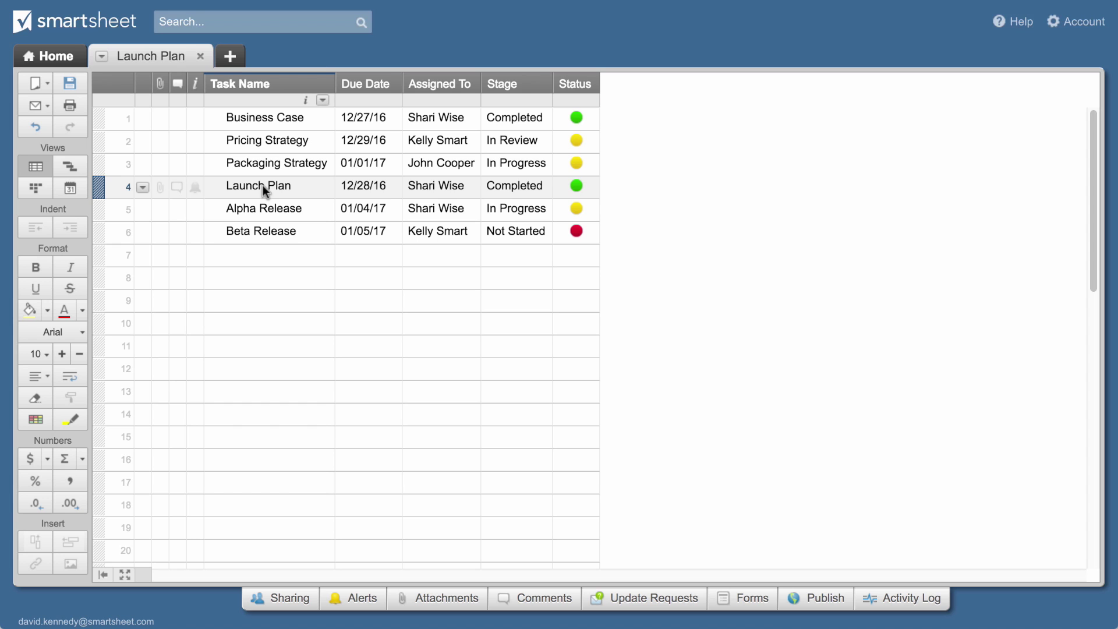
Attach Project Brief.pdf from the computer to the Launch Plan row
click(162, 187)
click(337, 214)
click(366, 245)
click(344, 114)
click(808, 365)
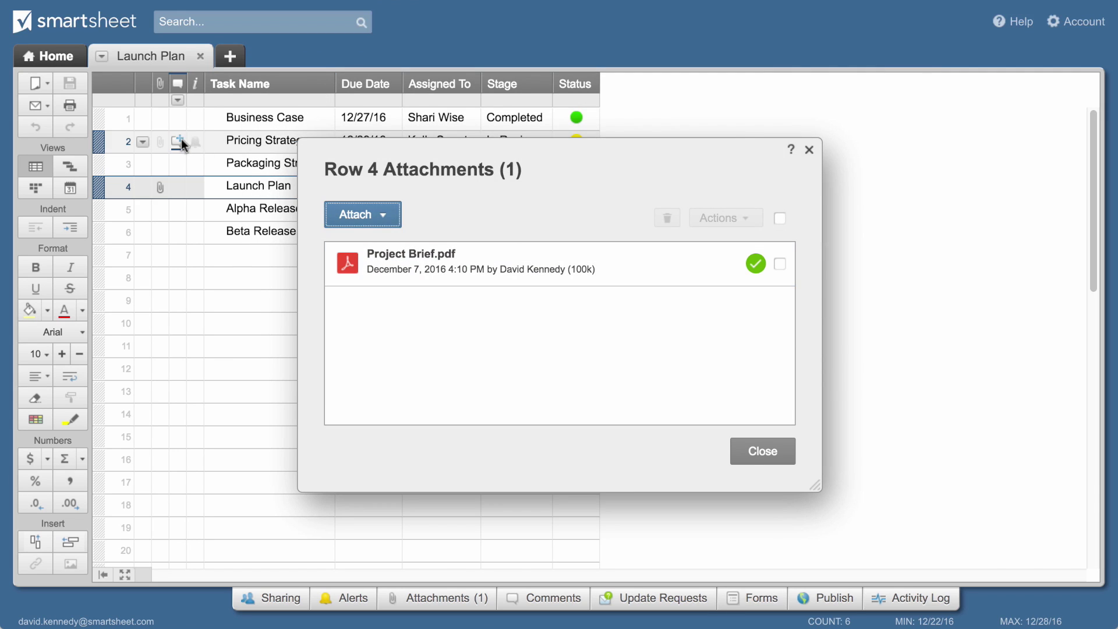
Post the comment 'This has been updated.' on the Pricing Strategy row
click(178, 141)
text(This has been updated.)
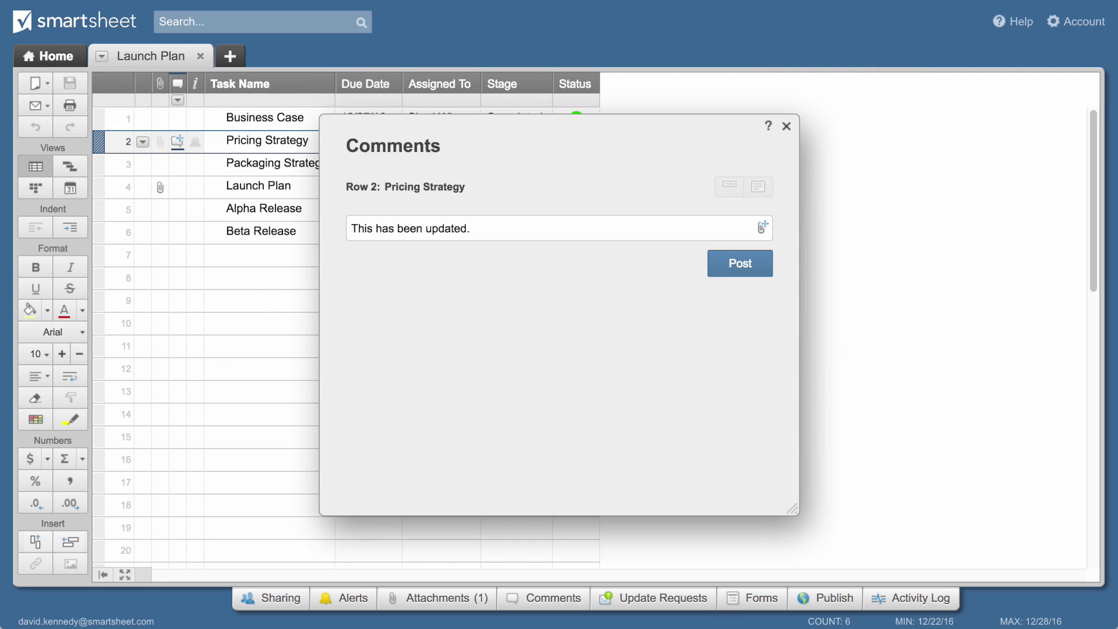
click(736, 265)
click(786, 126)
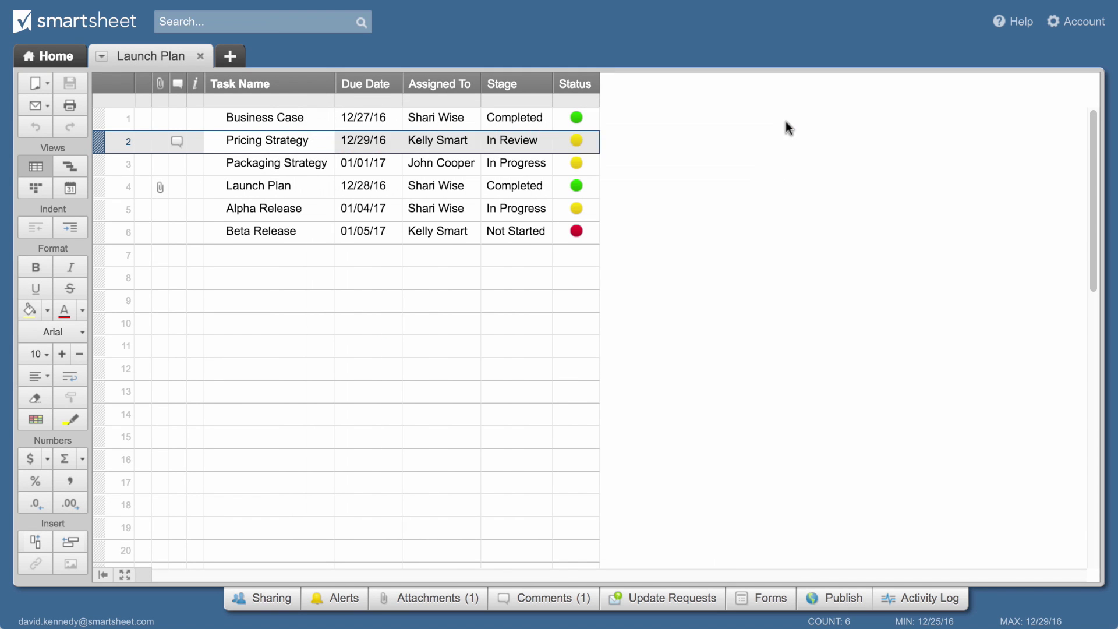
Move Launch Plan under Business Case and insert blank rows above Pricing Strategy, Alpha Release and Business Case
drag(99, 187, 101, 145)
click(99, 164)
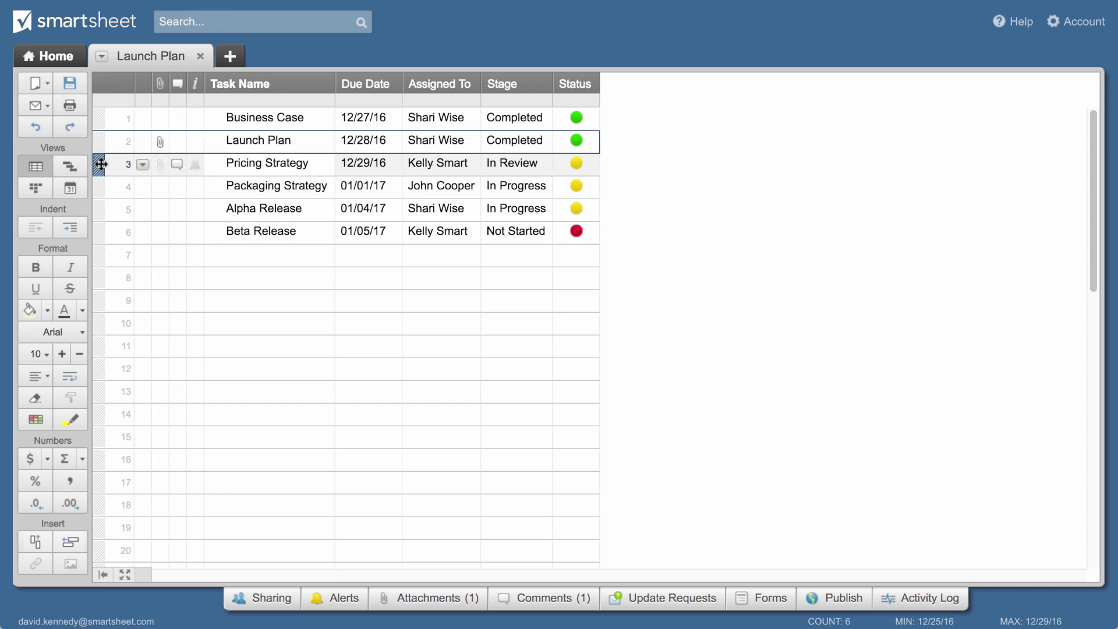
click(68, 543)
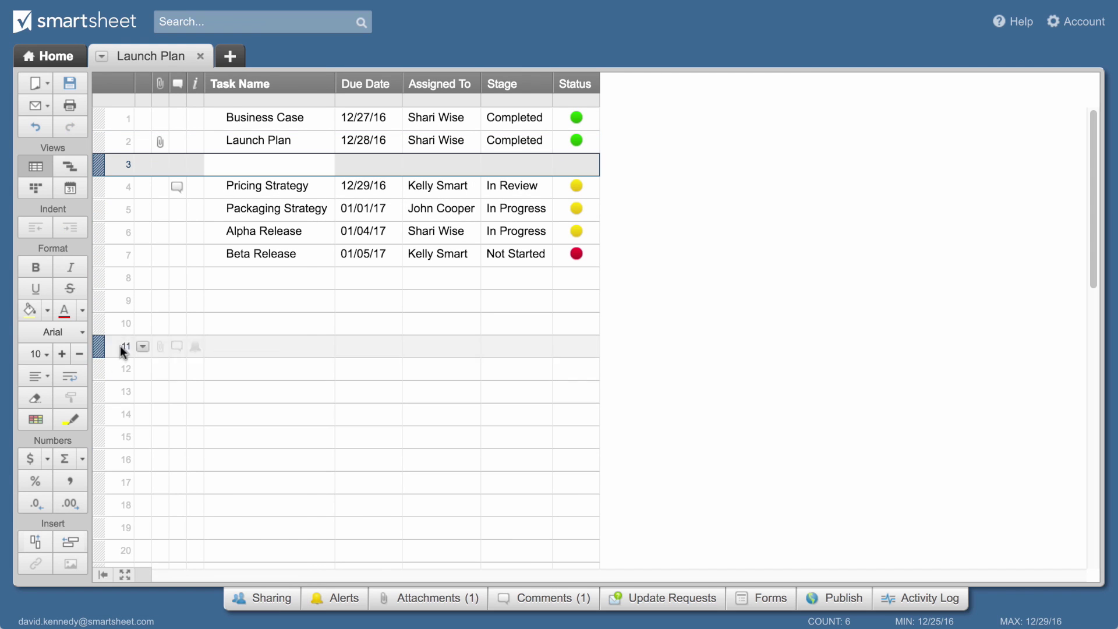
click(99, 232)
right_click(100, 232)
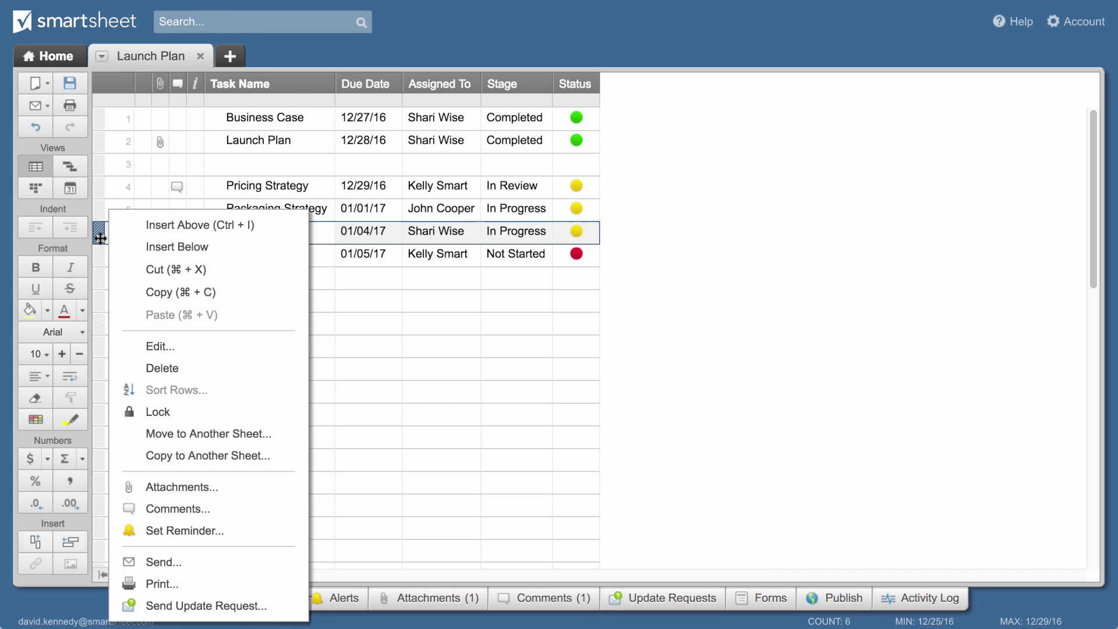
click(138, 226)
right_click(100, 118)
click(142, 139)
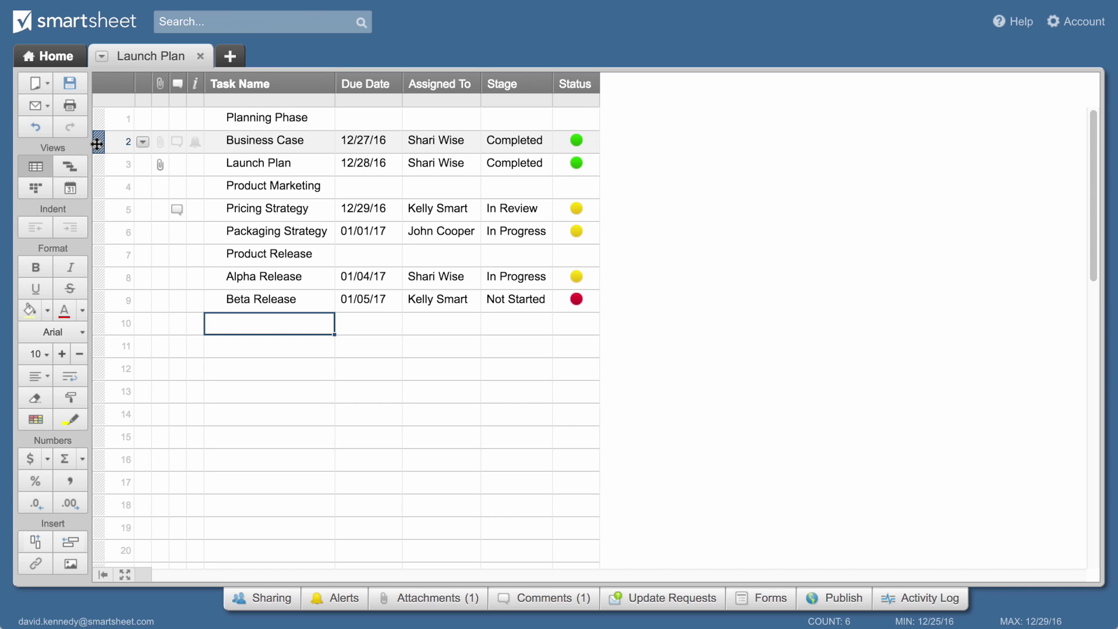
Indent the task pairs under Planning Phase, Product Marketing and Product Release
drag(97, 144, 97, 169)
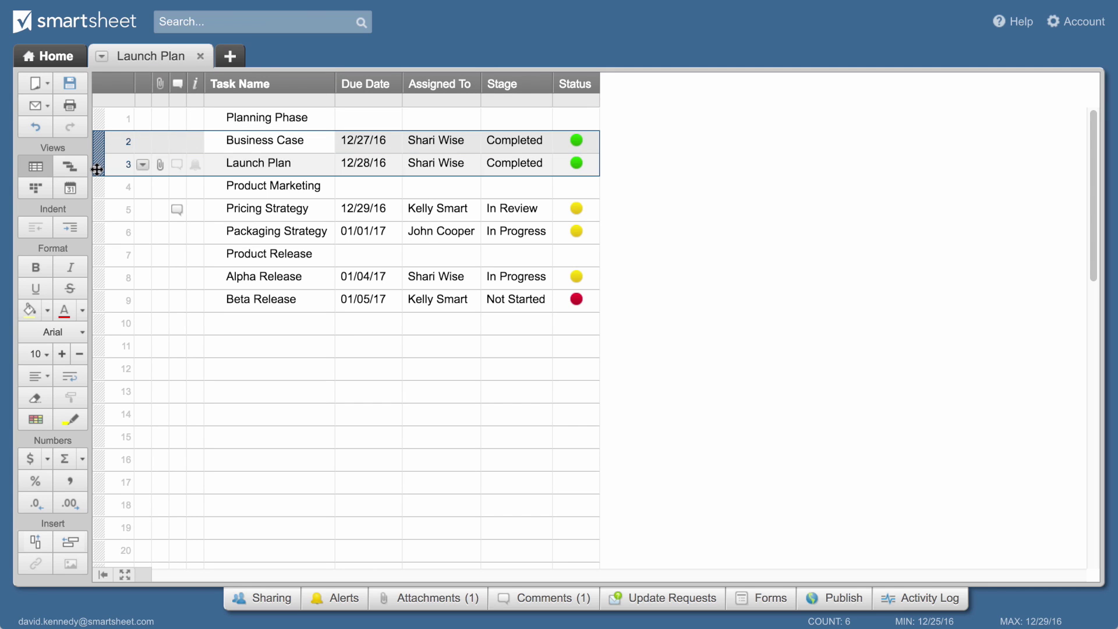
click(69, 227)
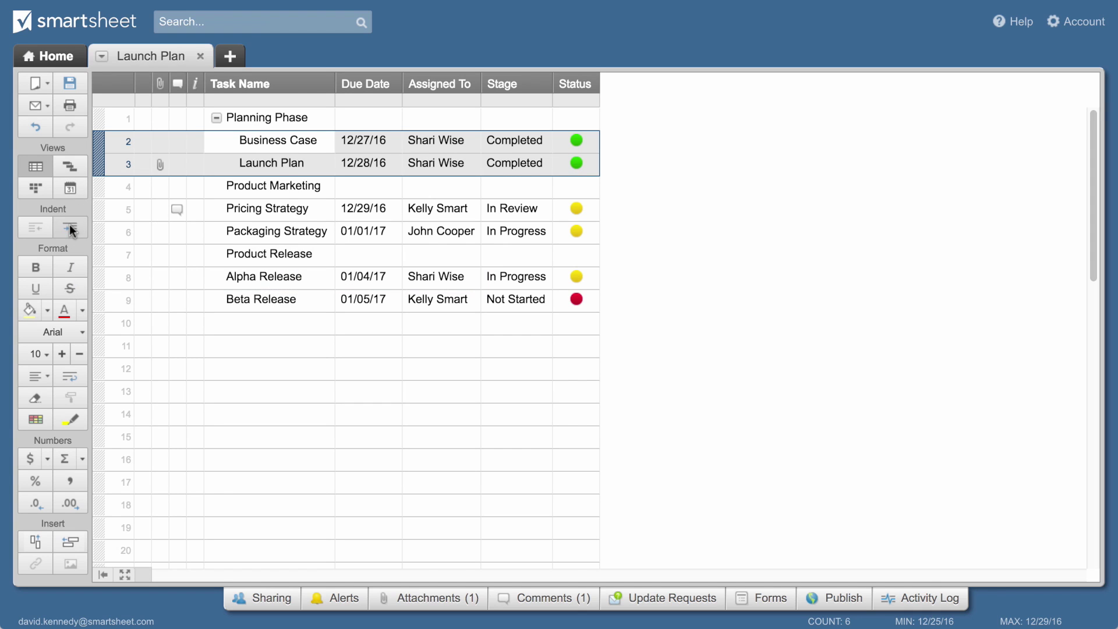
drag(97, 208, 97, 233)
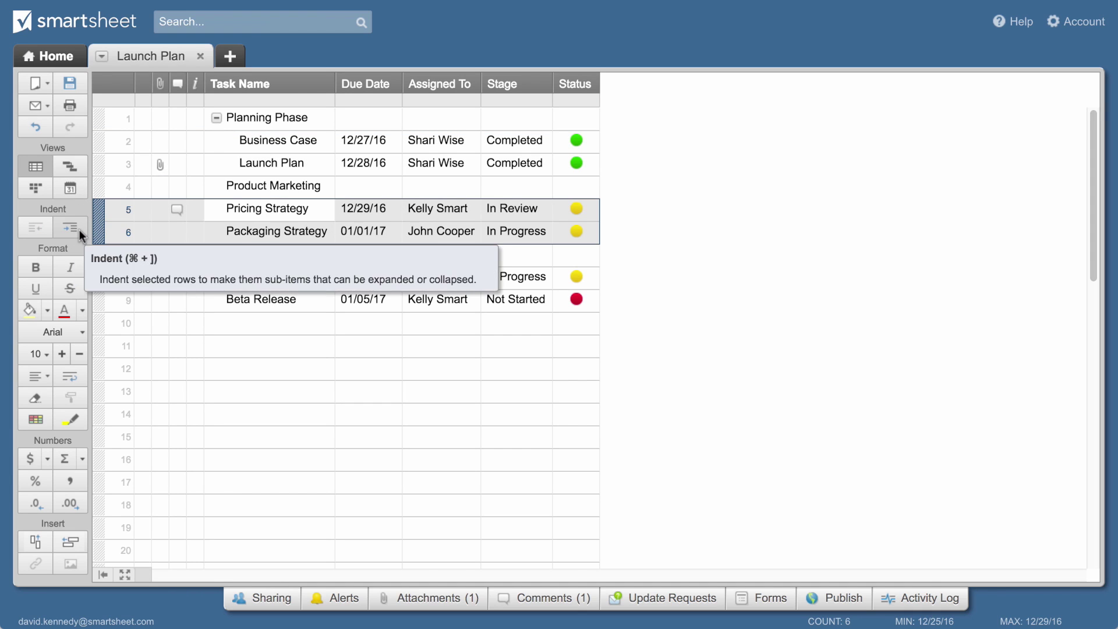
click(80, 229)
drag(97, 278, 97, 300)
click(72, 232)
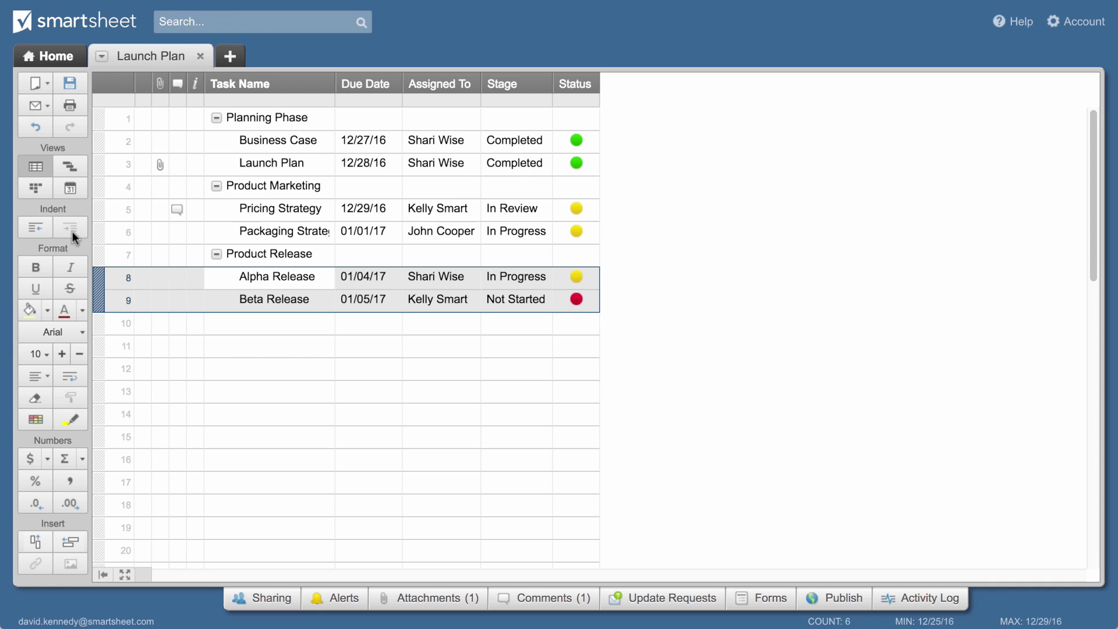
Collapse and then re-expand each of the three phase rows to check the grouping
click(218, 118)
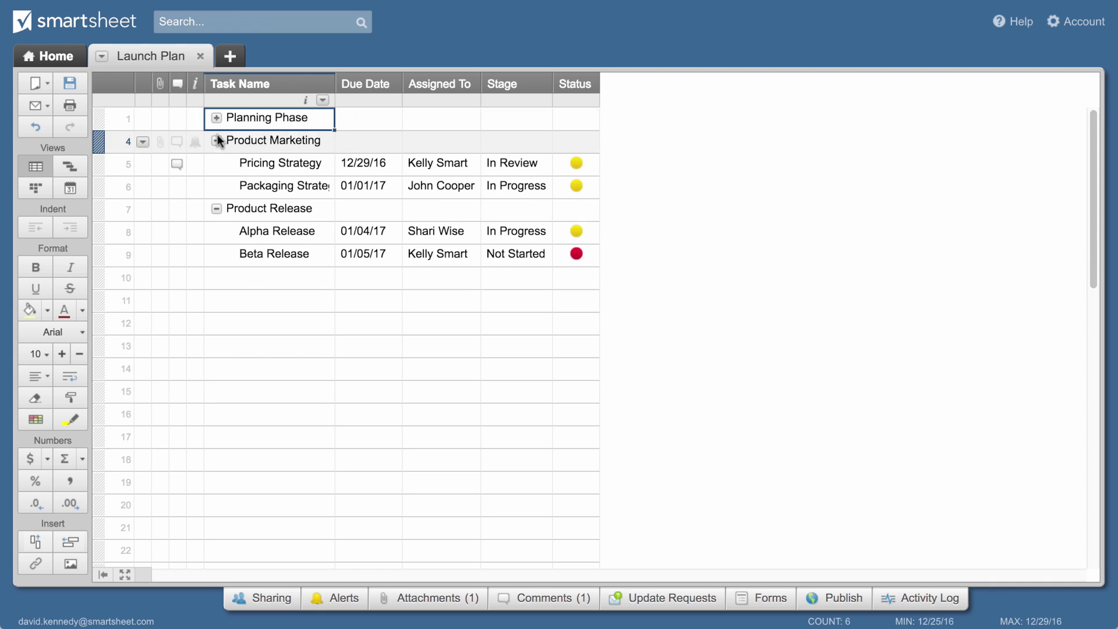
click(217, 141)
click(216, 163)
click(217, 163)
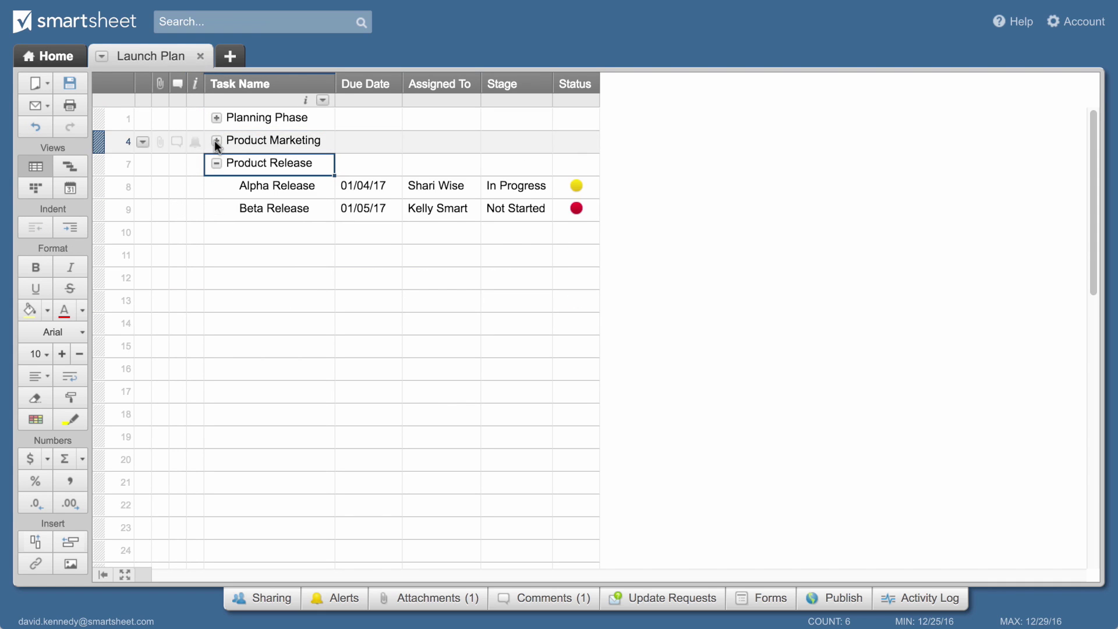
click(217, 141)
click(217, 117)
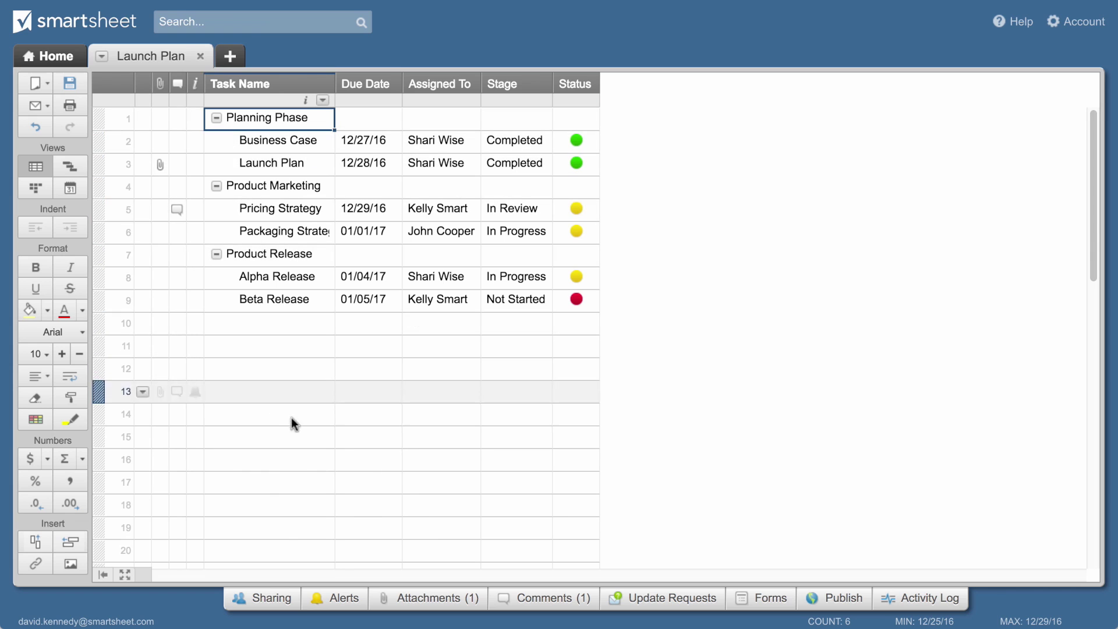
Invite two collaborators with 'Editor - can share' permission and send the sharing invitations
click(244, 601)
text(shari)
key(Return)
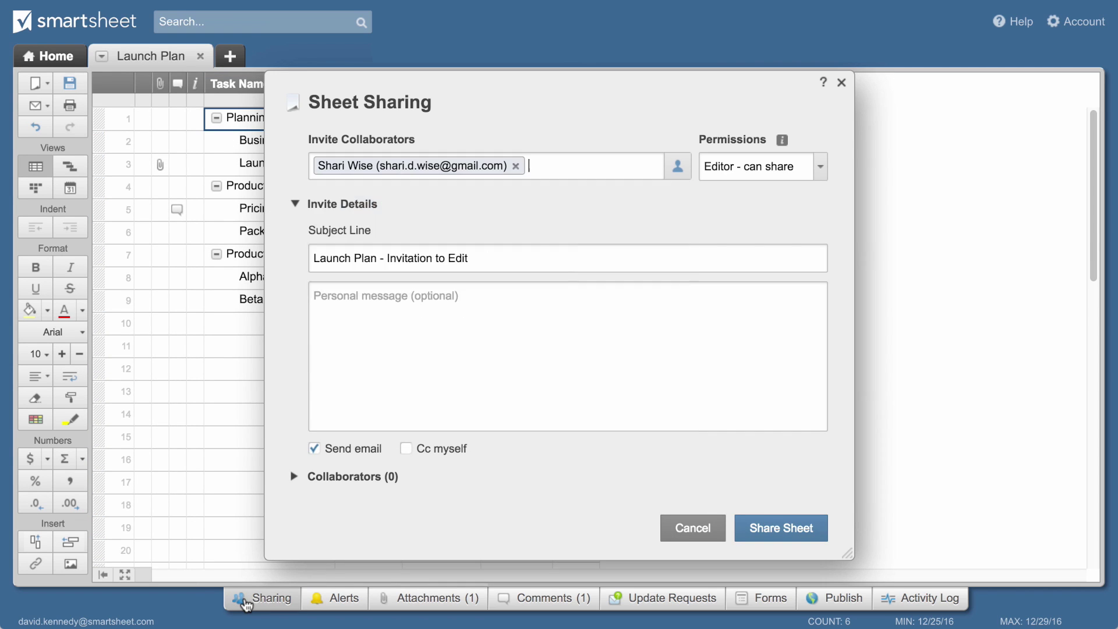
text(kell)
key(Return)
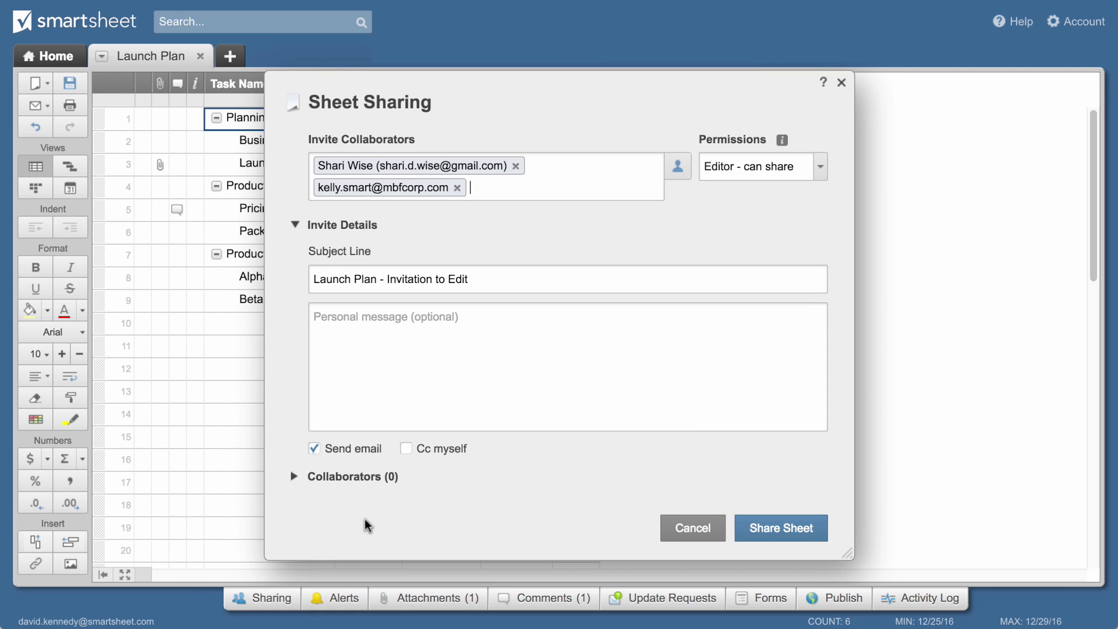
click(747, 174)
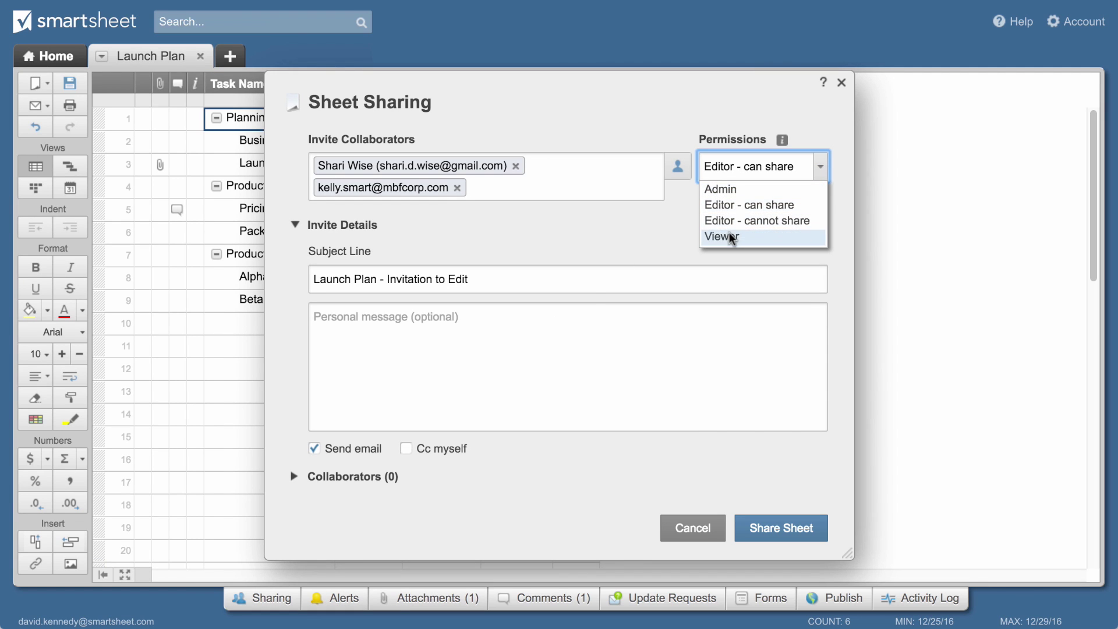
click(729, 211)
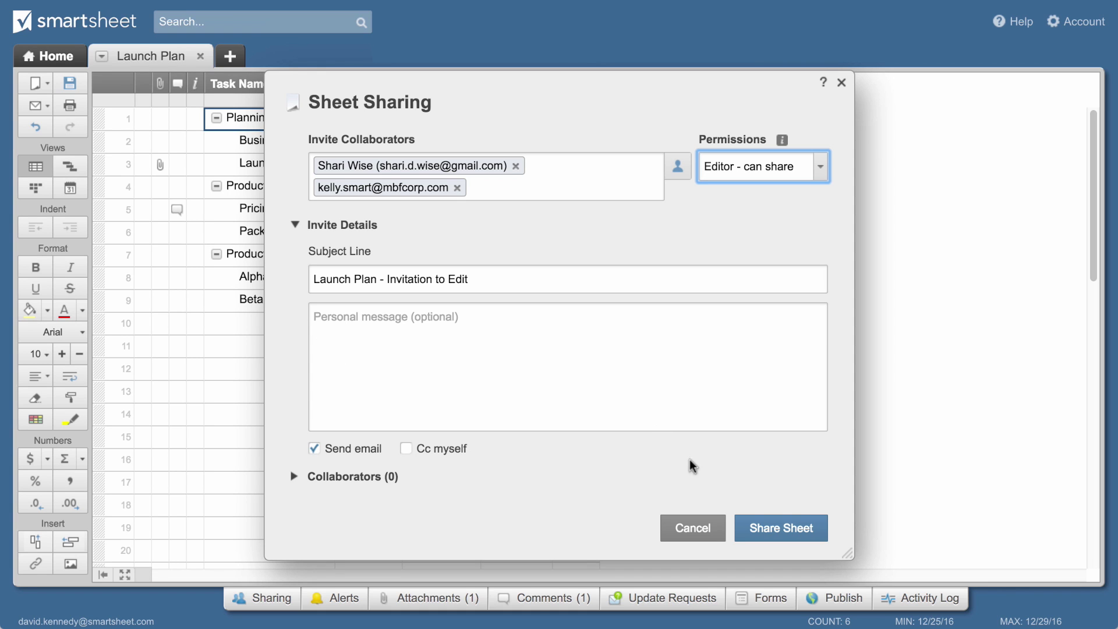
click(760, 528)
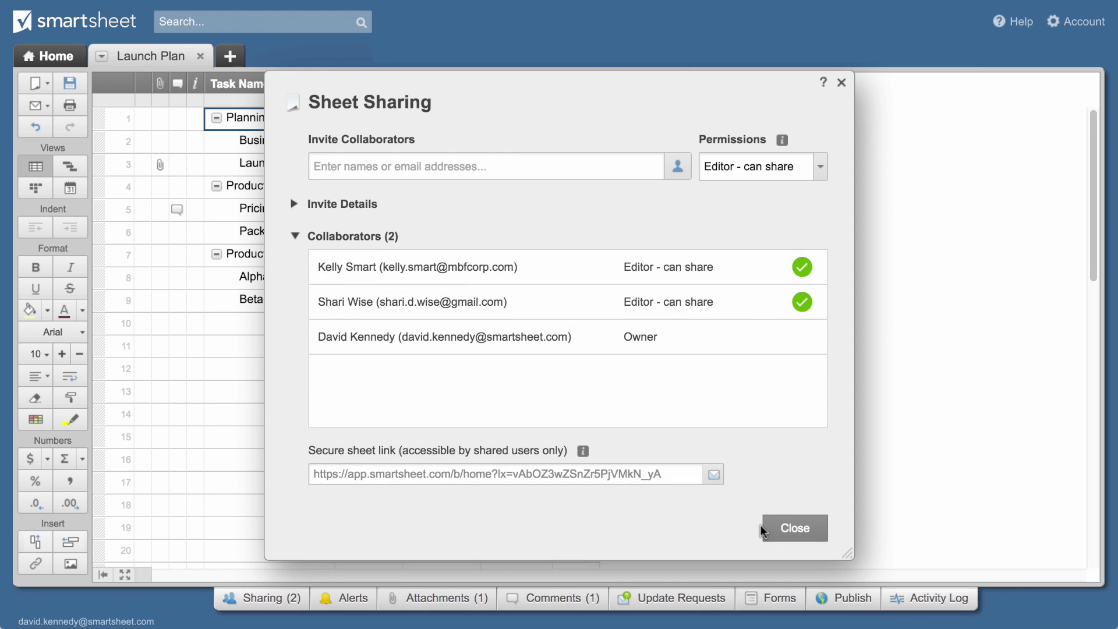
click(776, 528)
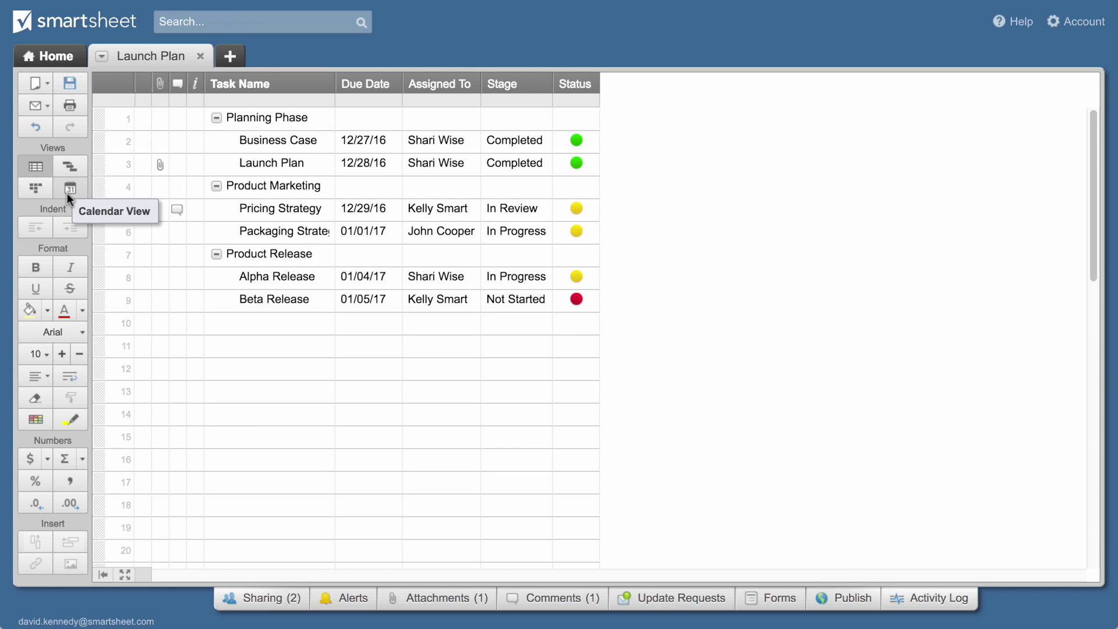
Show the Launch Plan tasks on a calendar spanning December 2016 to January 2017
click(67, 193)
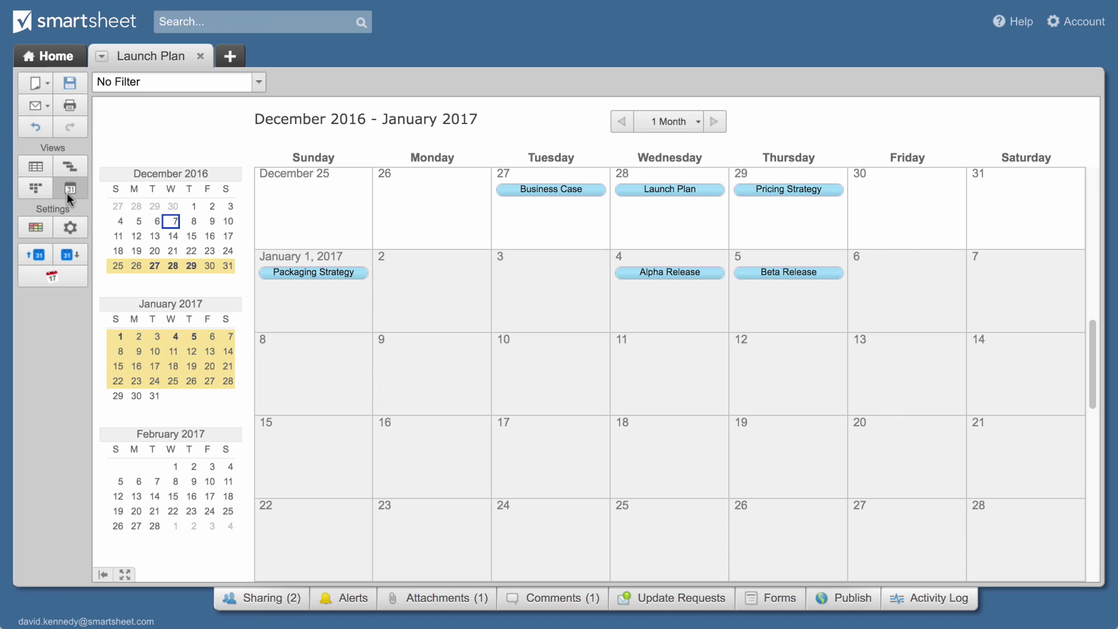
In Card View, move the Alpha Release card to In Review, discard a blank card, then return to the grid
click(35, 188)
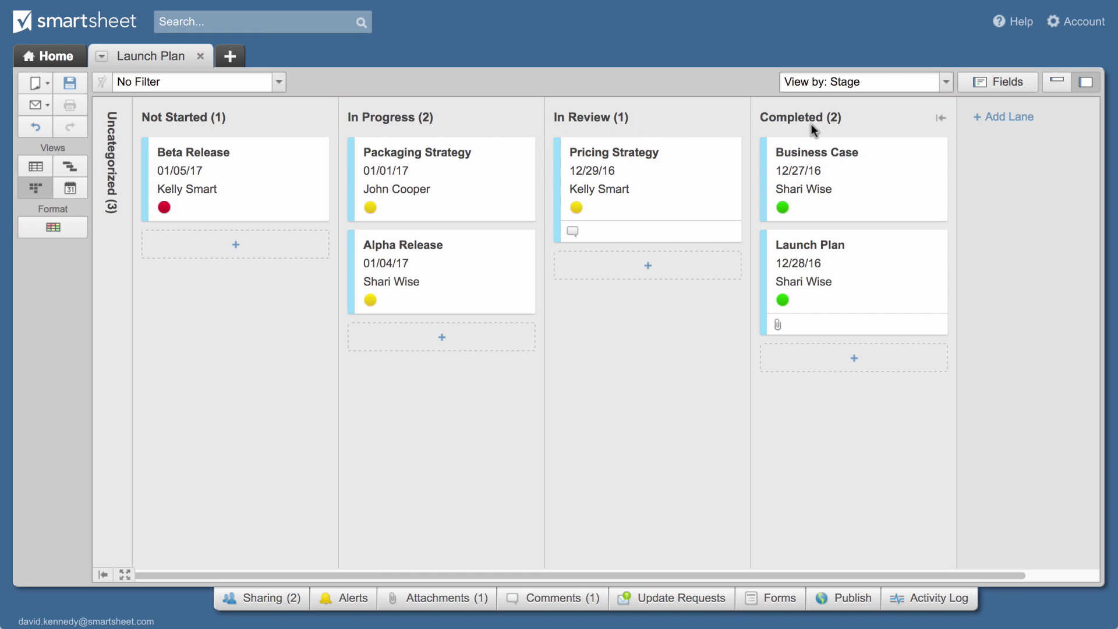
drag(484, 265, 680, 287)
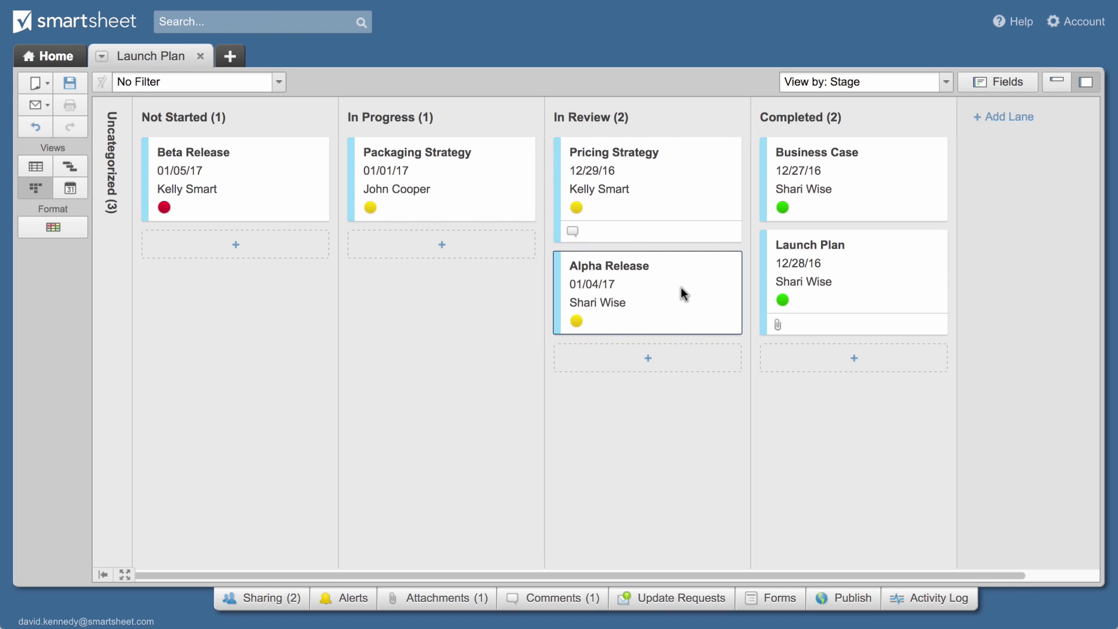
click(649, 358)
click(720, 361)
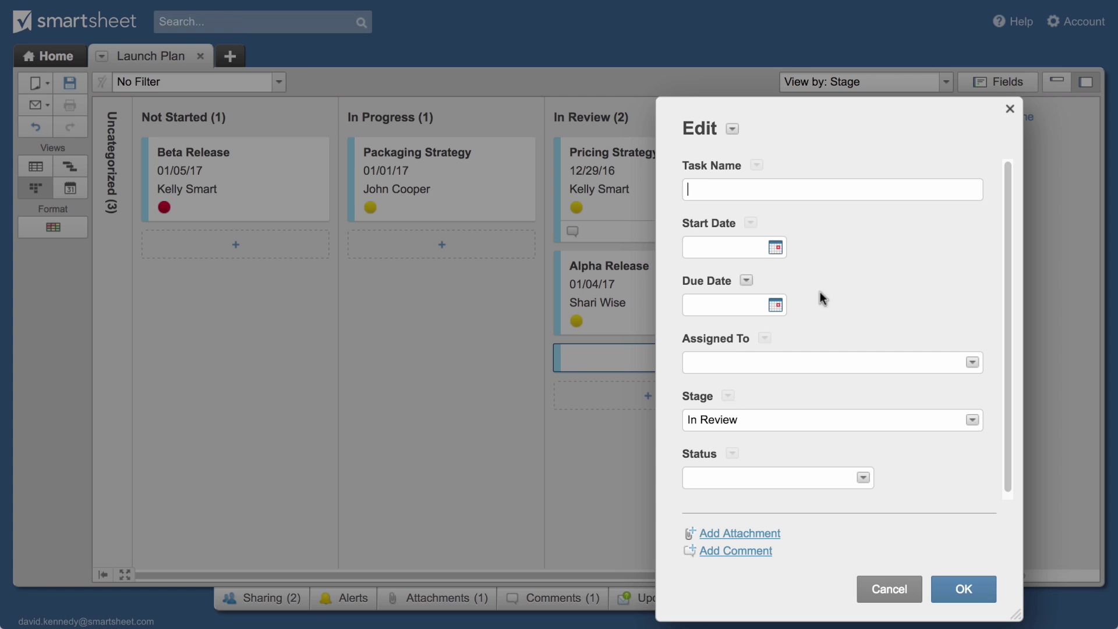
click(1011, 109)
click(42, 167)
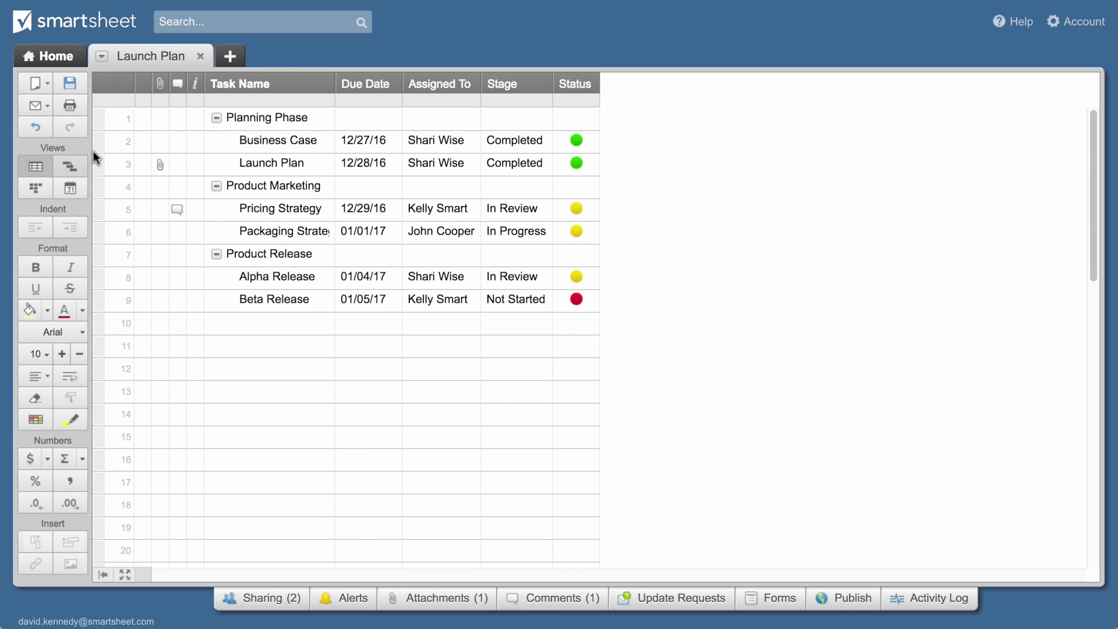
Insert a Date-type 'Start Date' column left of Due Date, then display the tasks in Gantt View
right_click(364, 89)
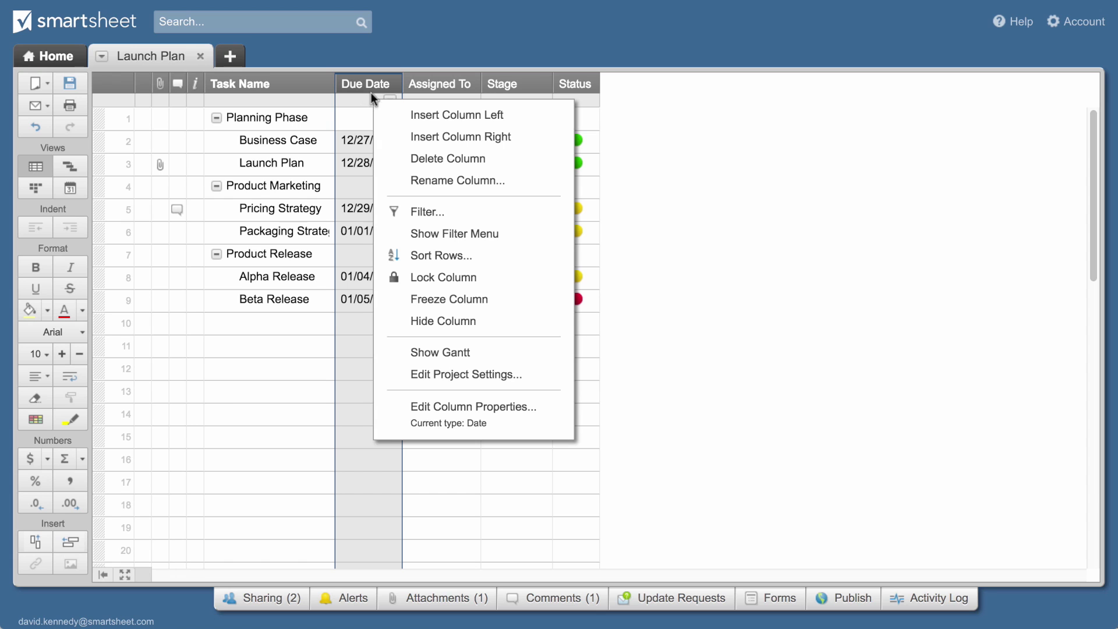
click(393, 114)
text(Start Date)
click(501, 317)
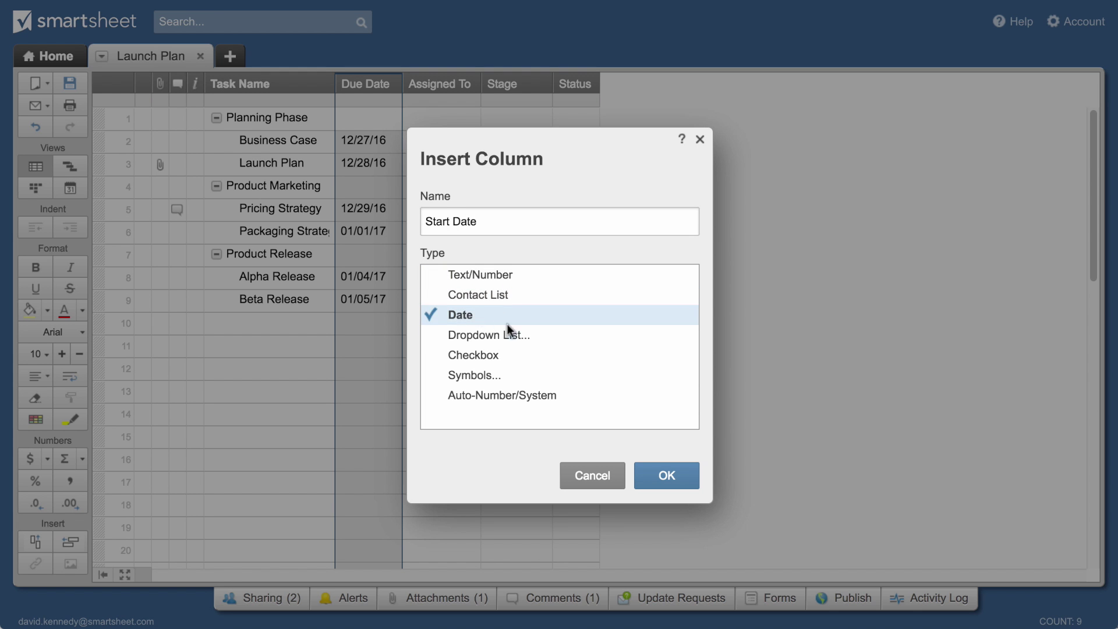
click(682, 476)
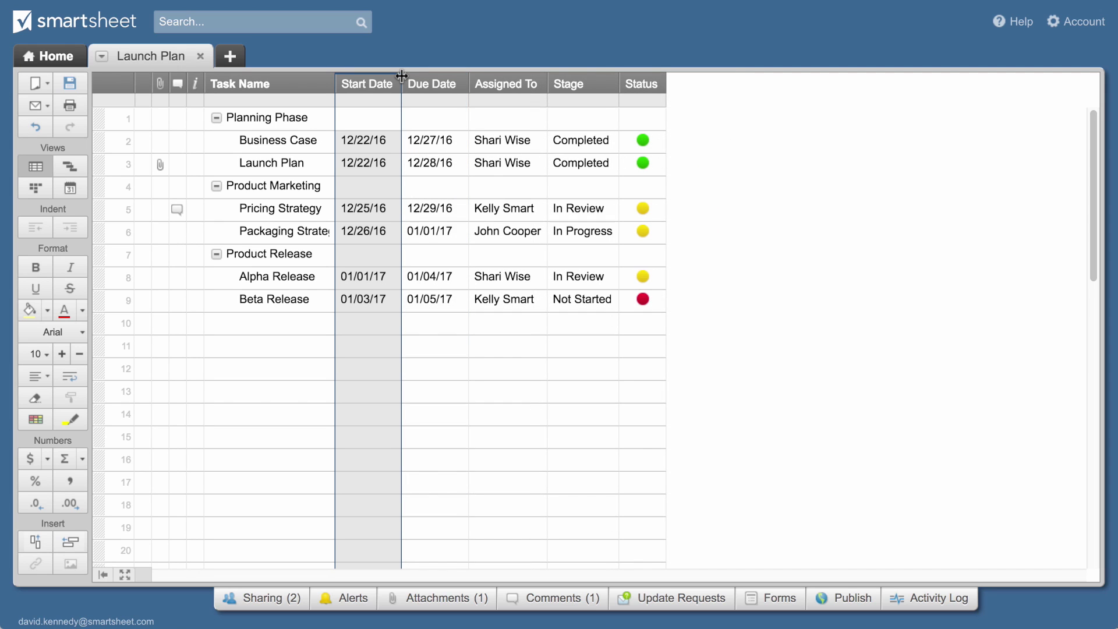
click(69, 168)
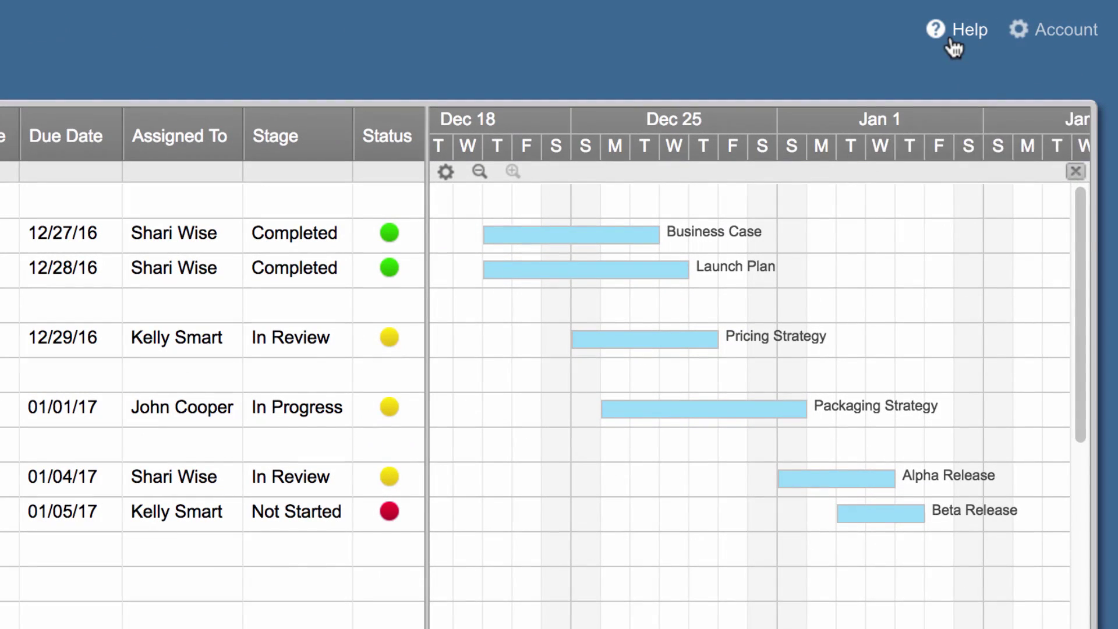
click(1000, 23)
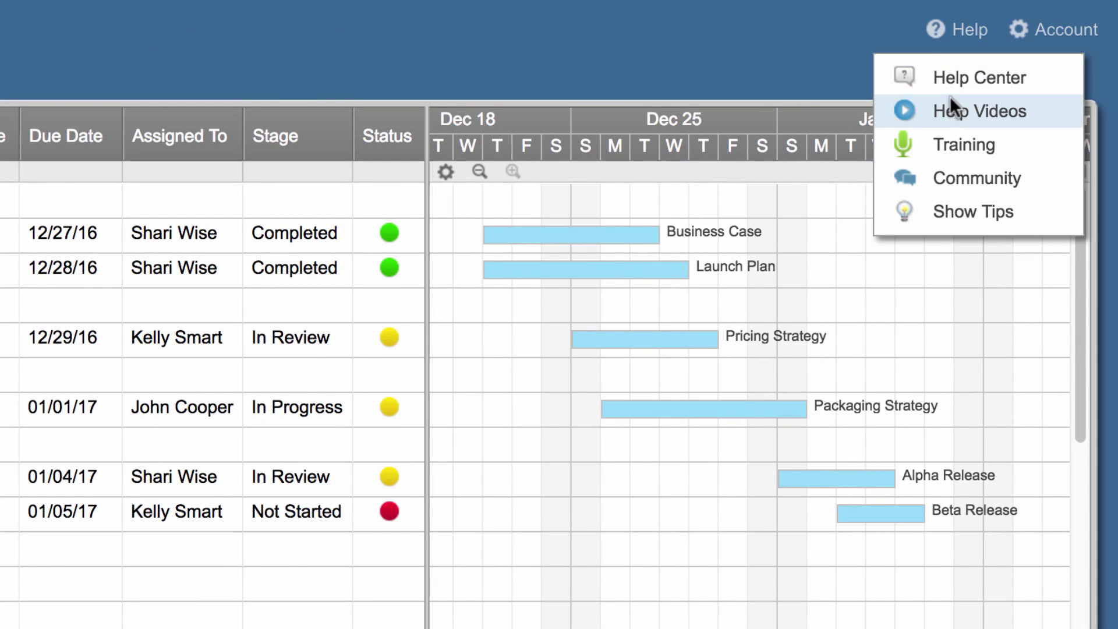